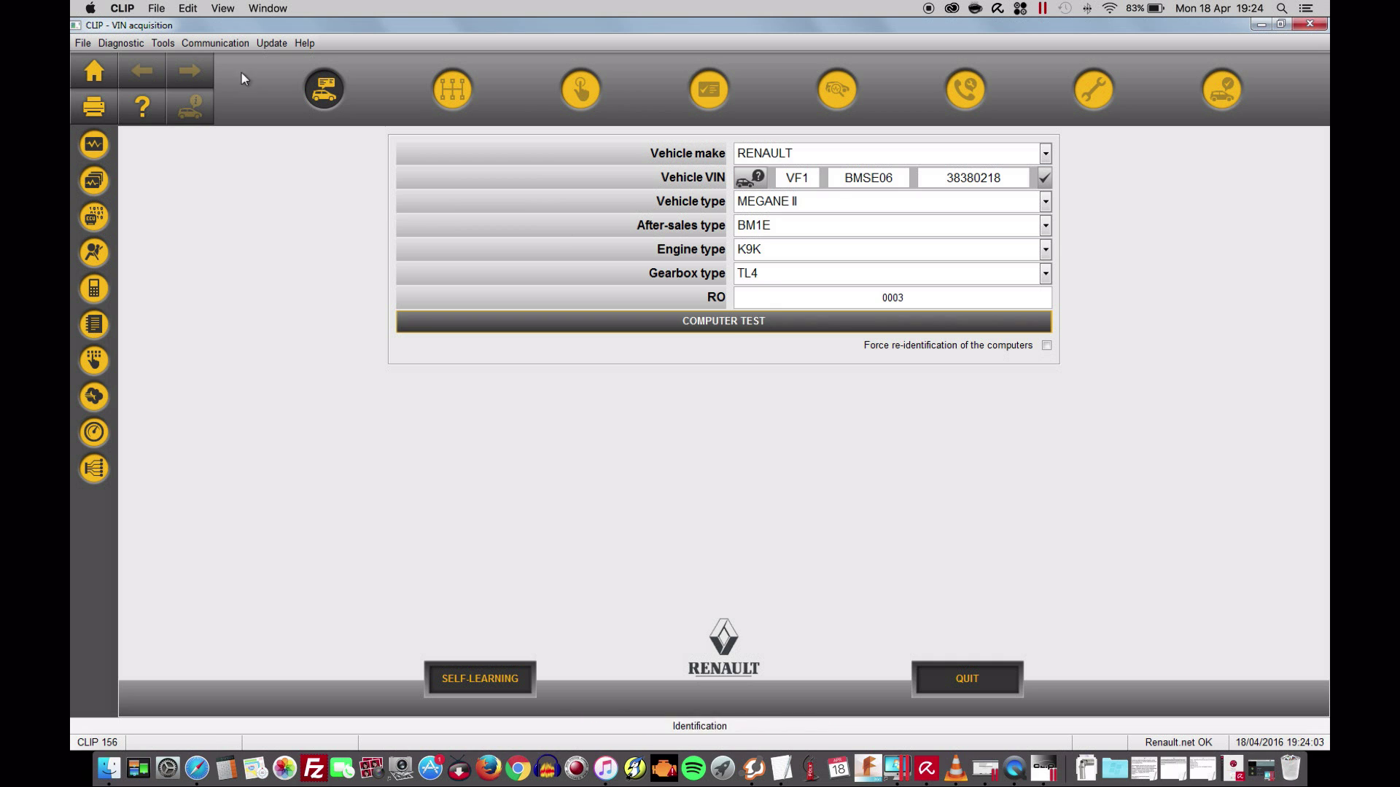
Step: Run the computer test, review the problems and information of the multiplex network, and continue to the list of computers
click(675, 327)
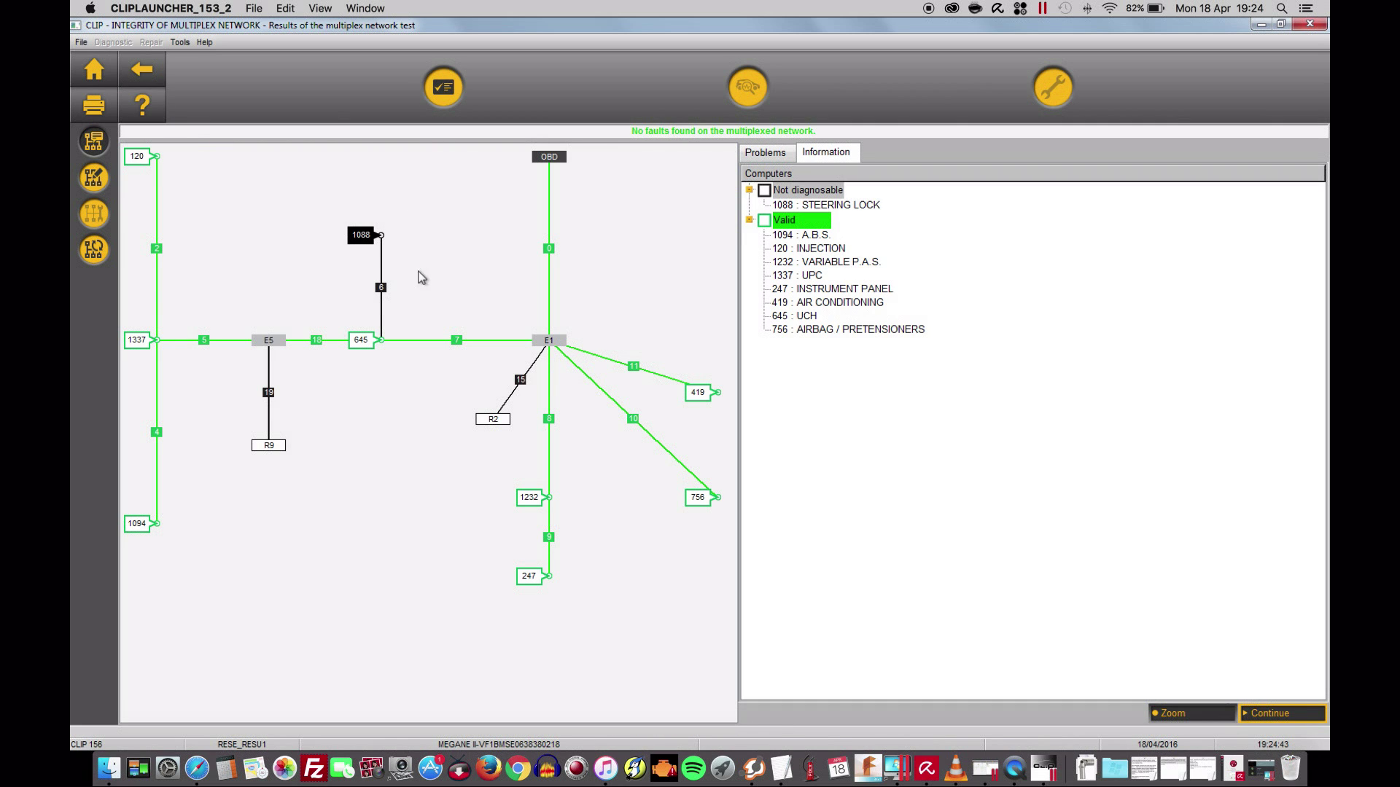
click(772, 153)
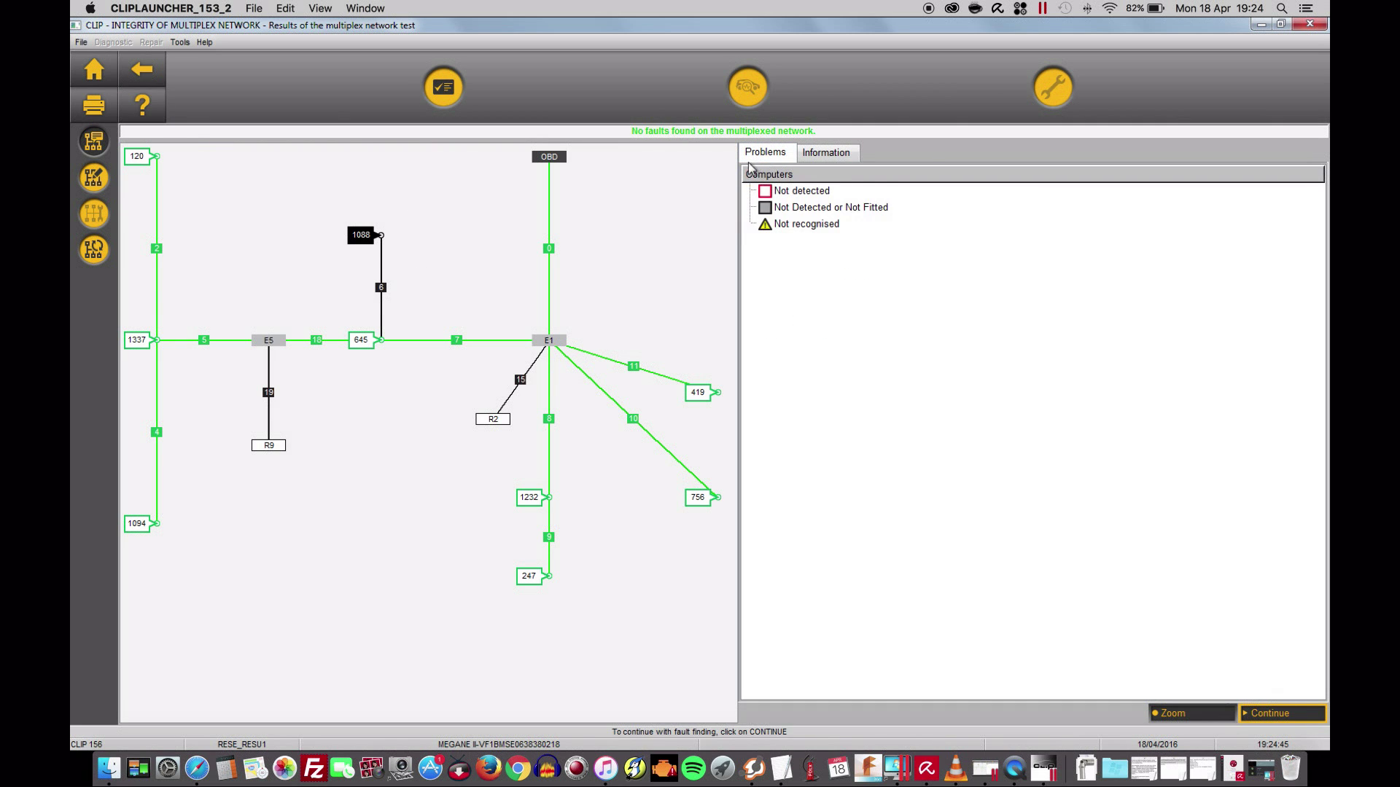
click(828, 155)
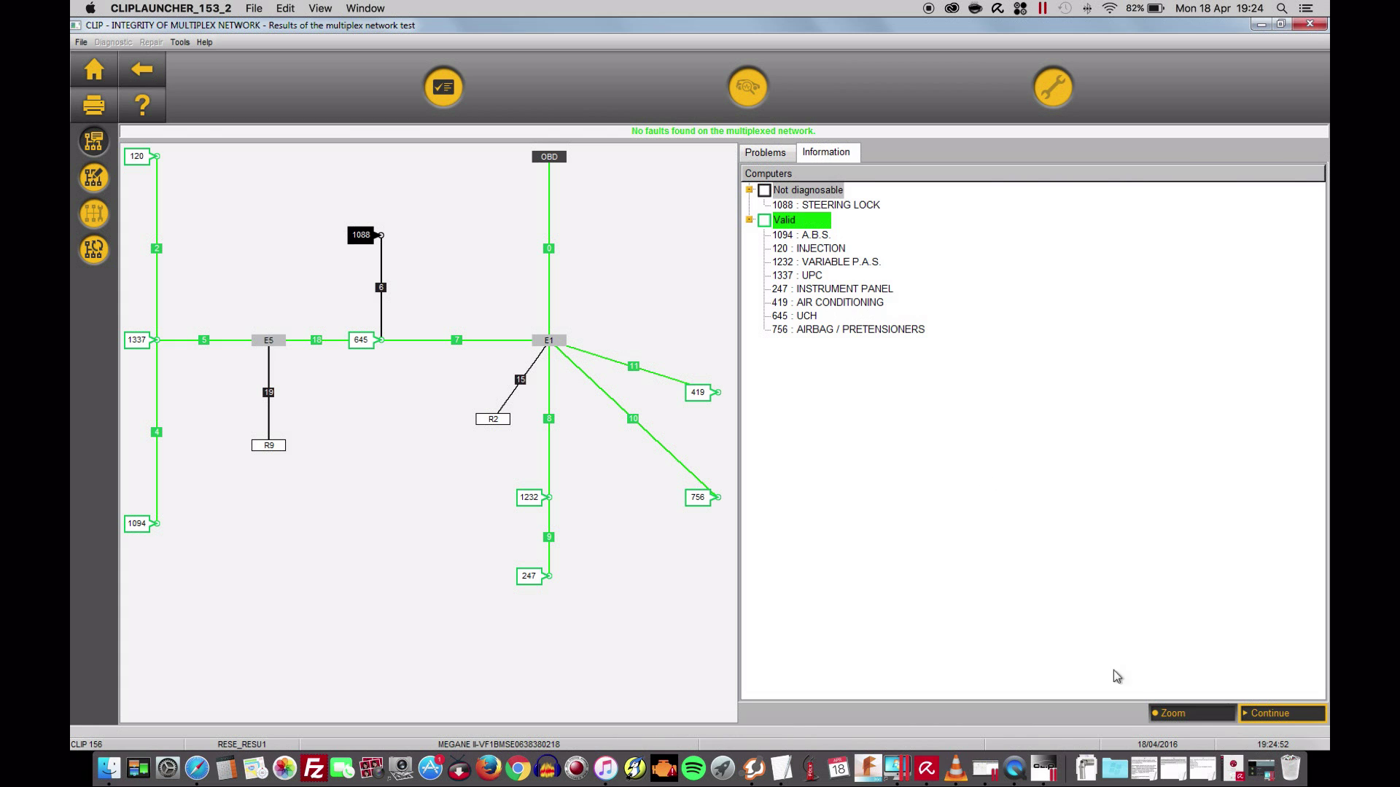
click(1278, 715)
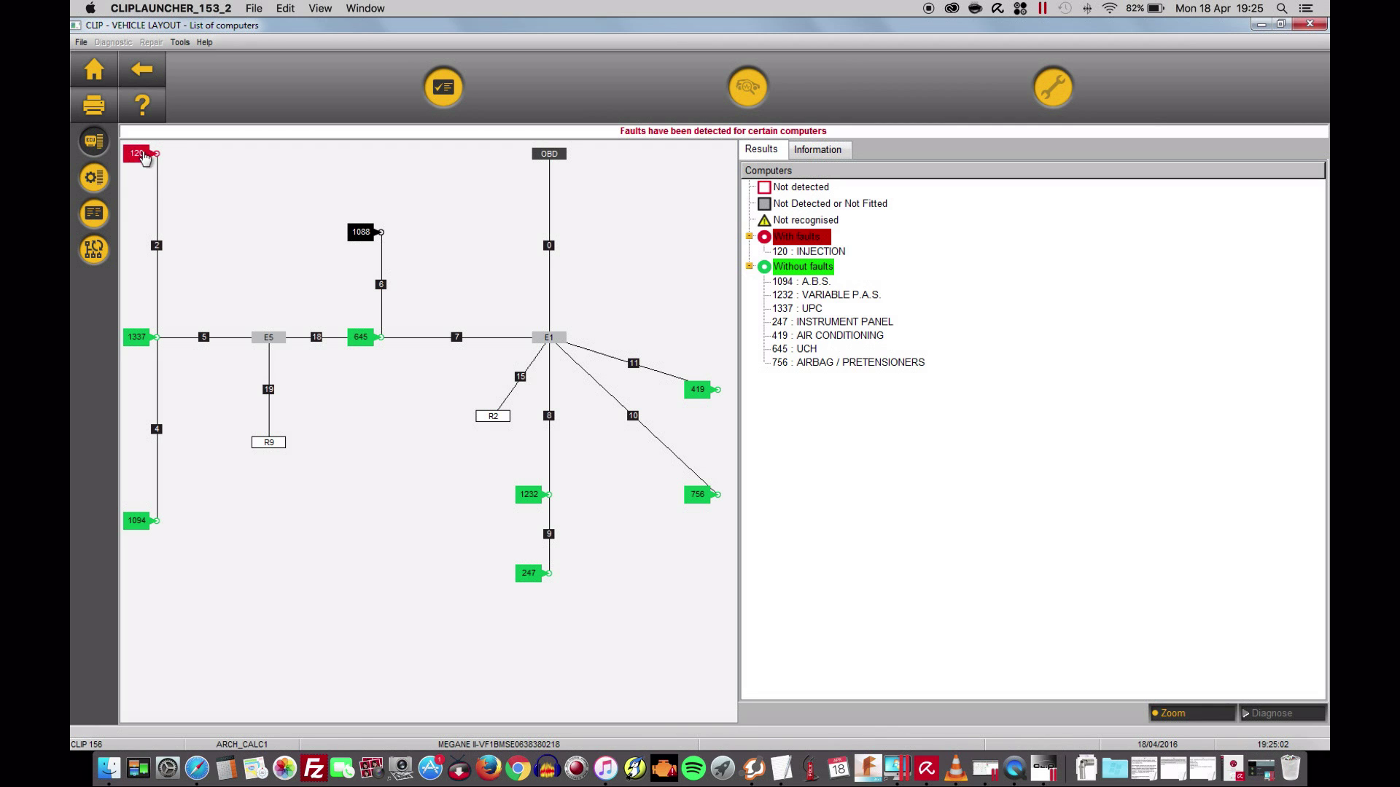
Step: Diagnose the 120 Injection computer and open its fault check
click(825, 254)
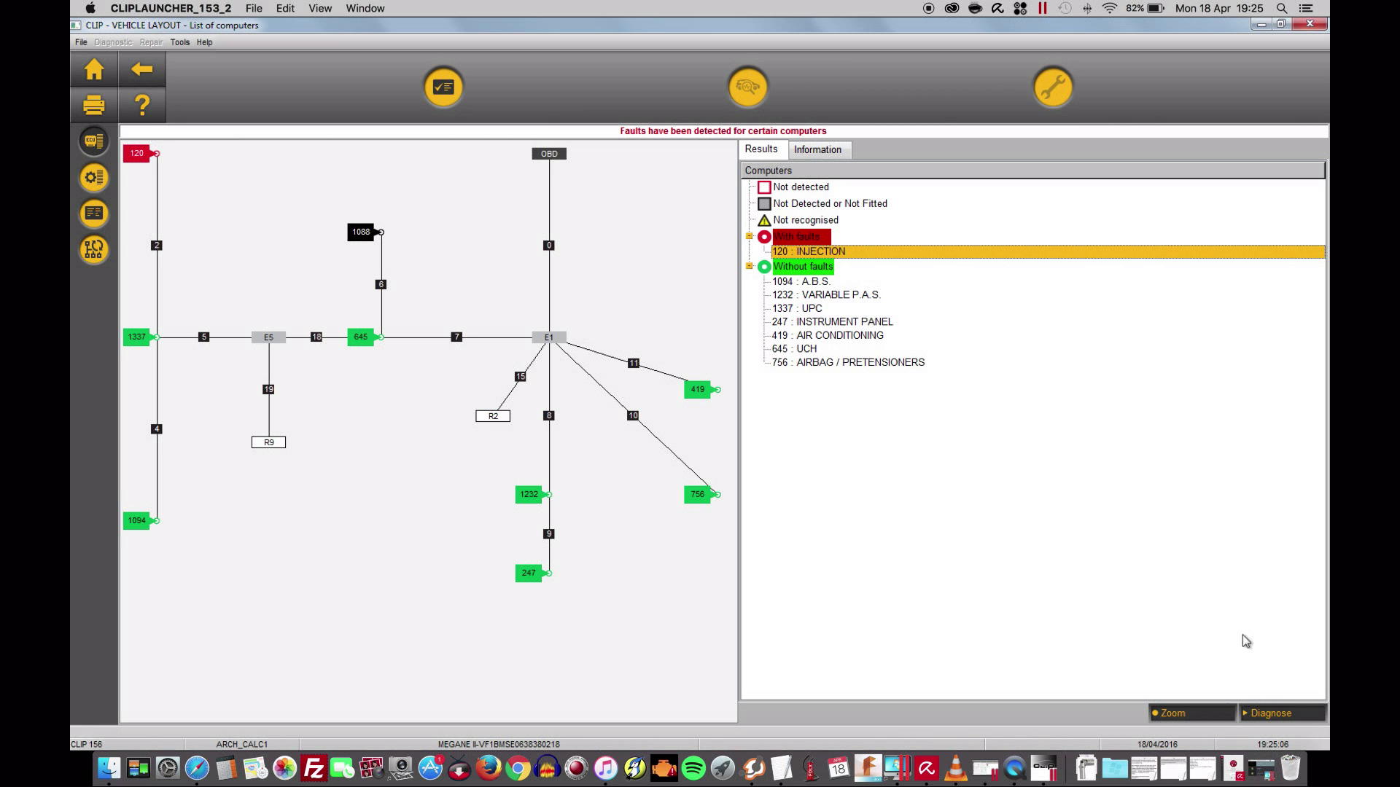
click(1281, 714)
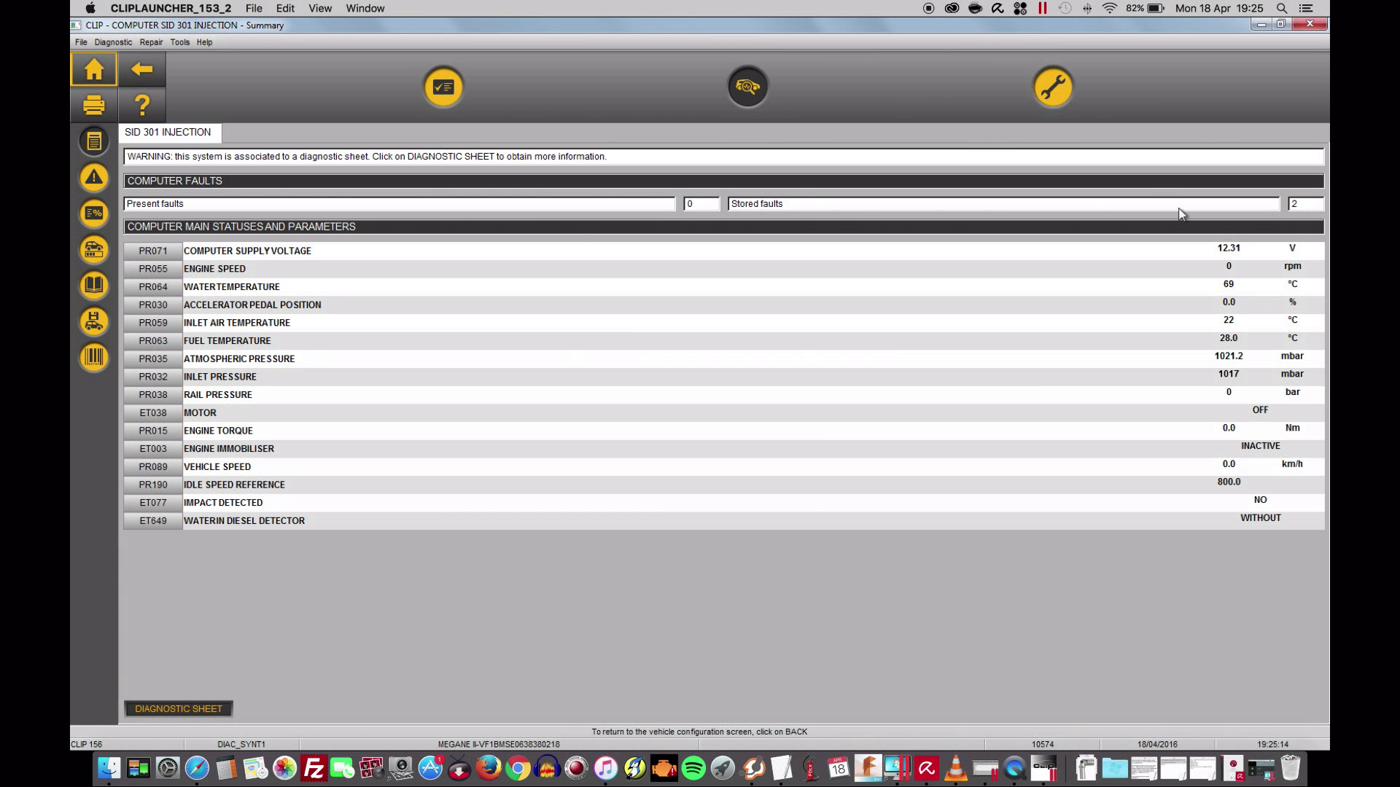
click(95, 179)
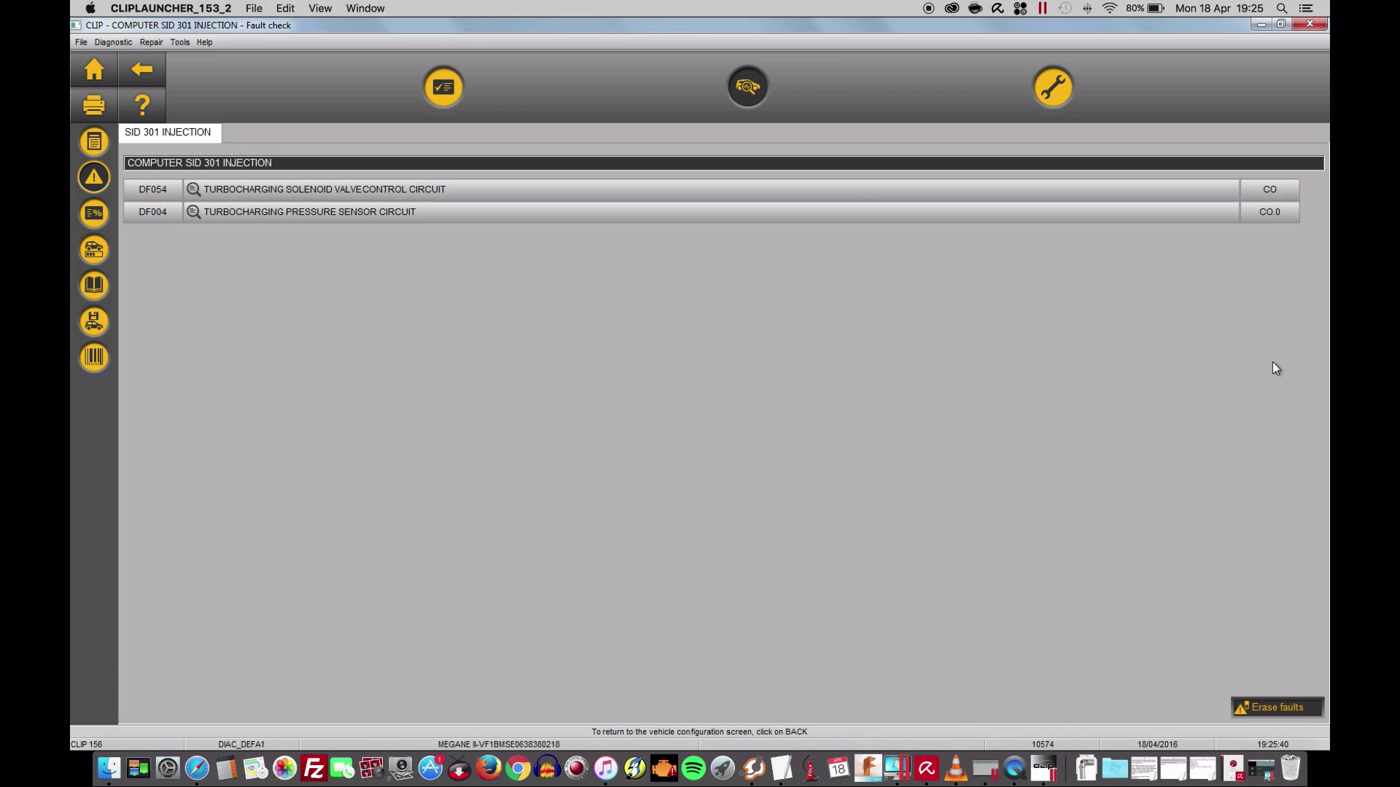
Step: Erase the fault memory of the injection computer and return to the list of computers
click(1276, 713)
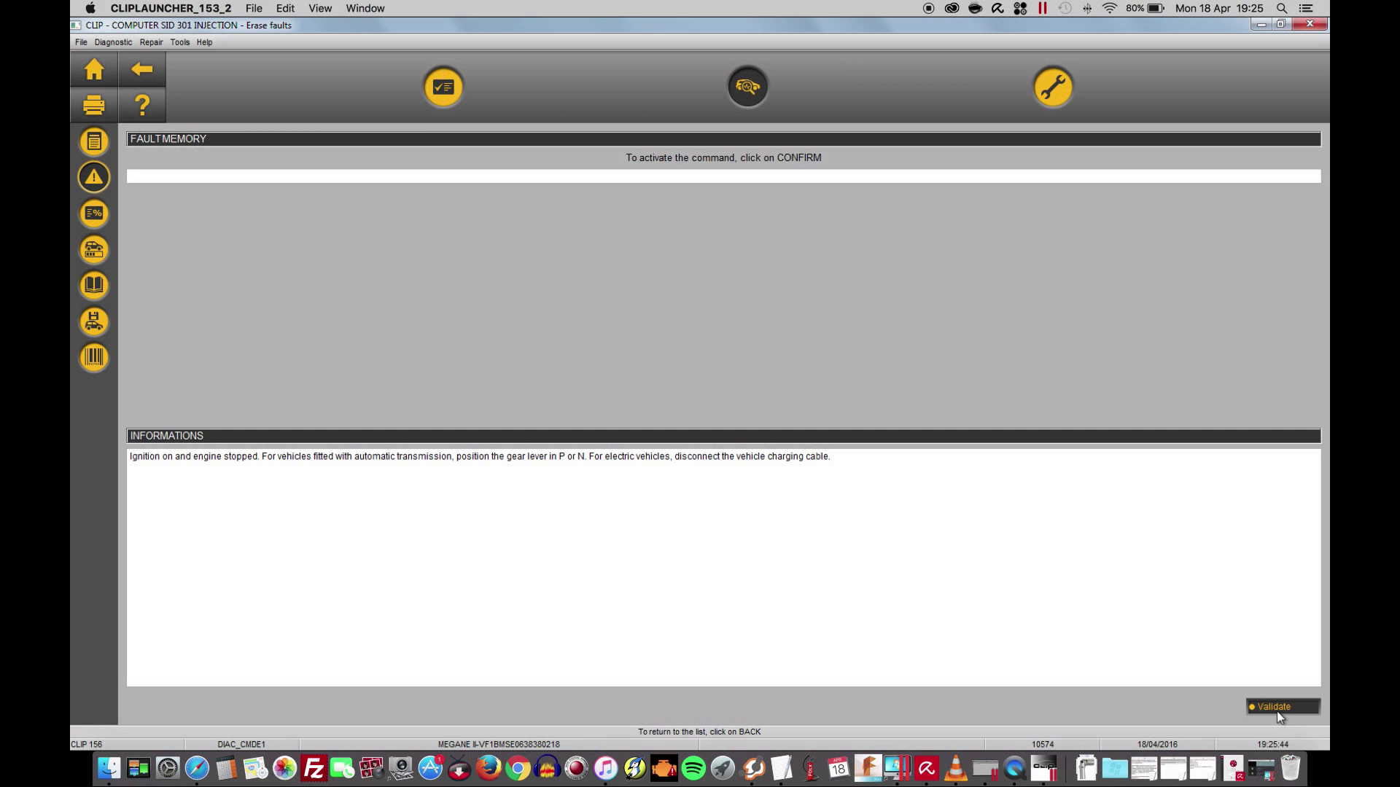
click(1279, 705)
click(149, 73)
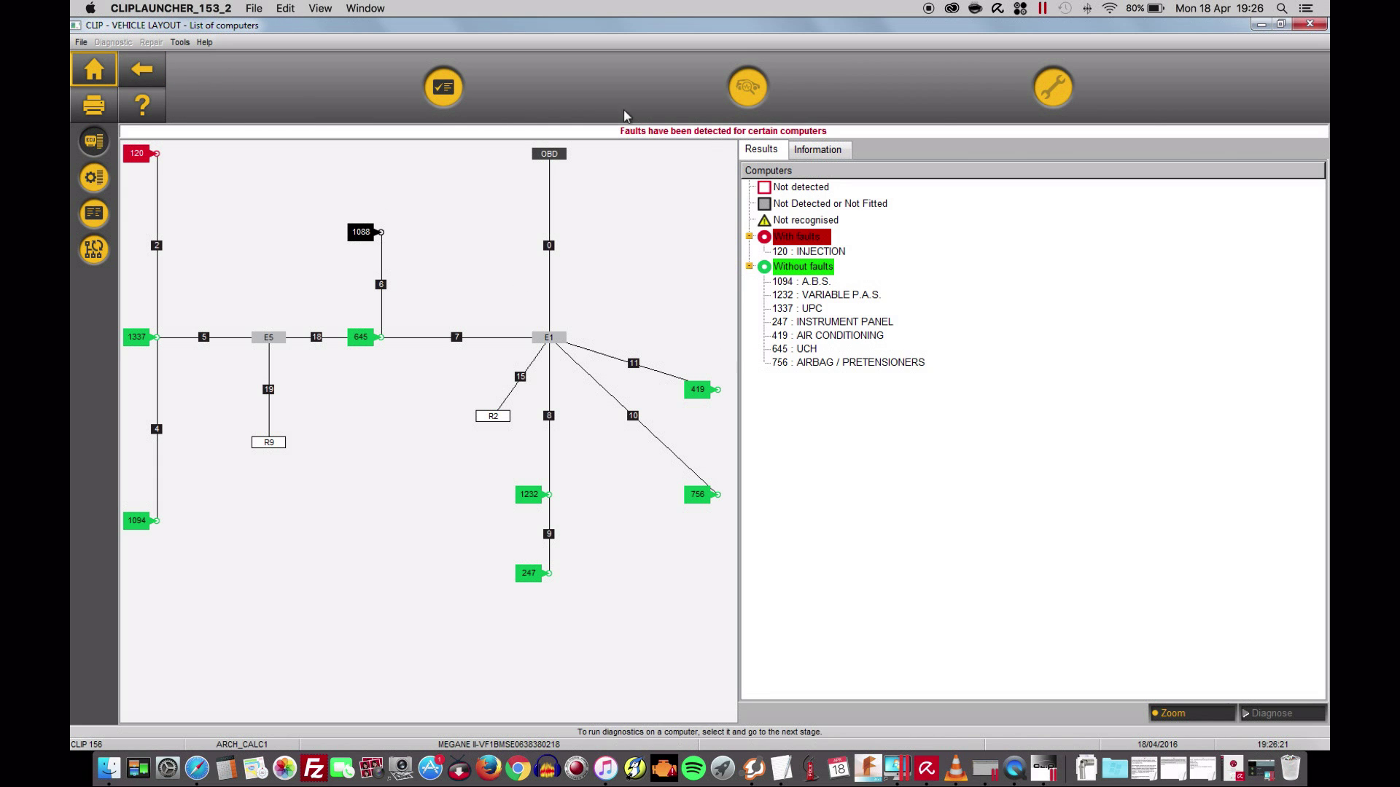
Step: Rerun the multiplex network test, review its problems and information, and continue to the list of computers
click(93, 249)
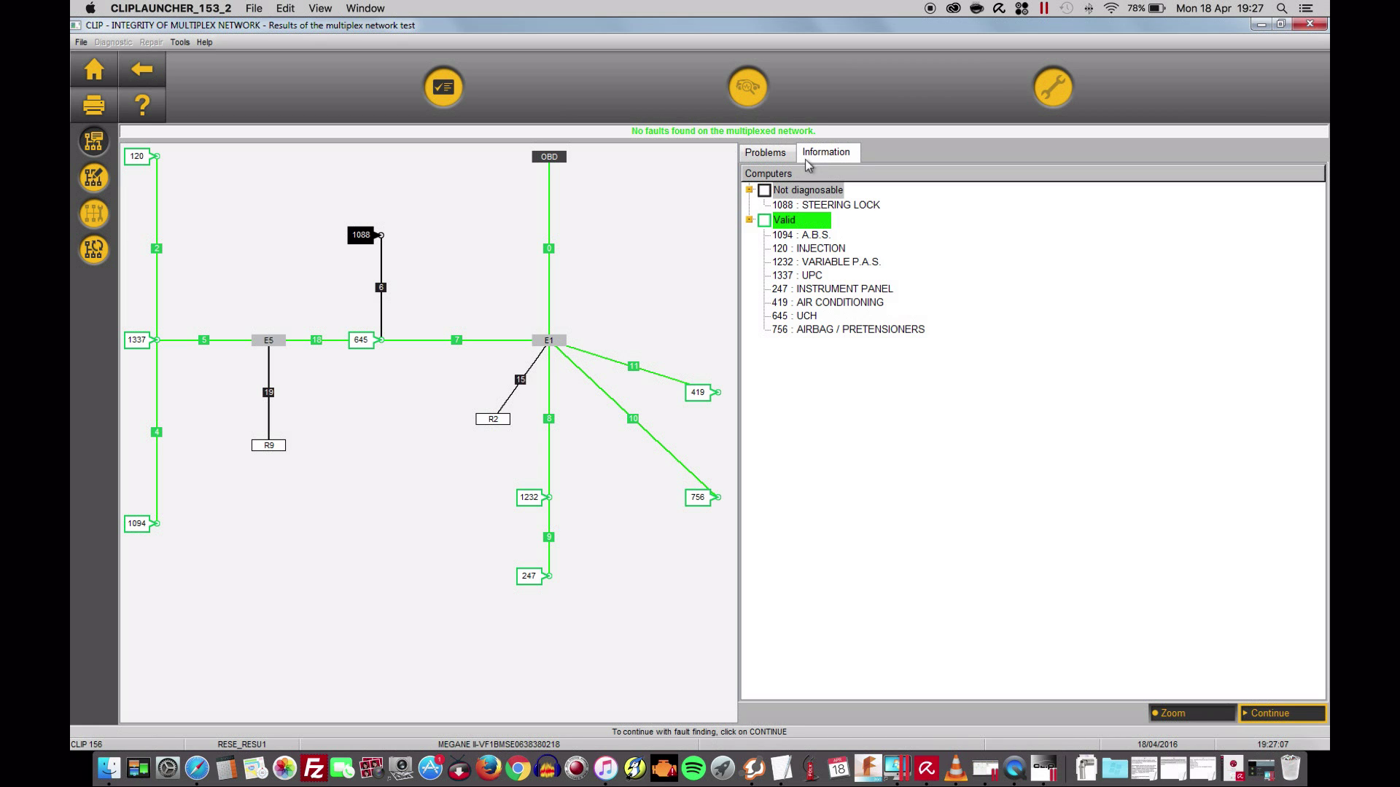
click(780, 156)
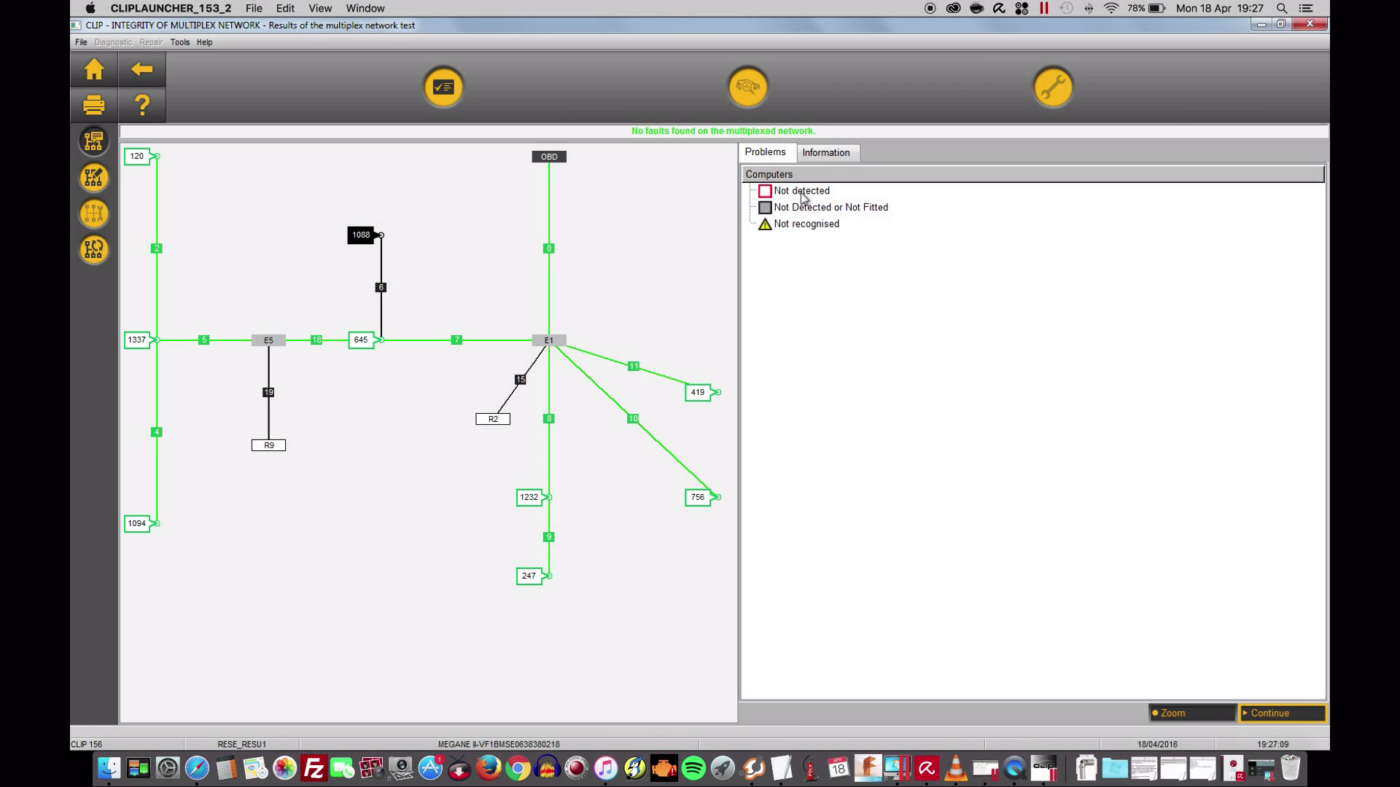
click(829, 154)
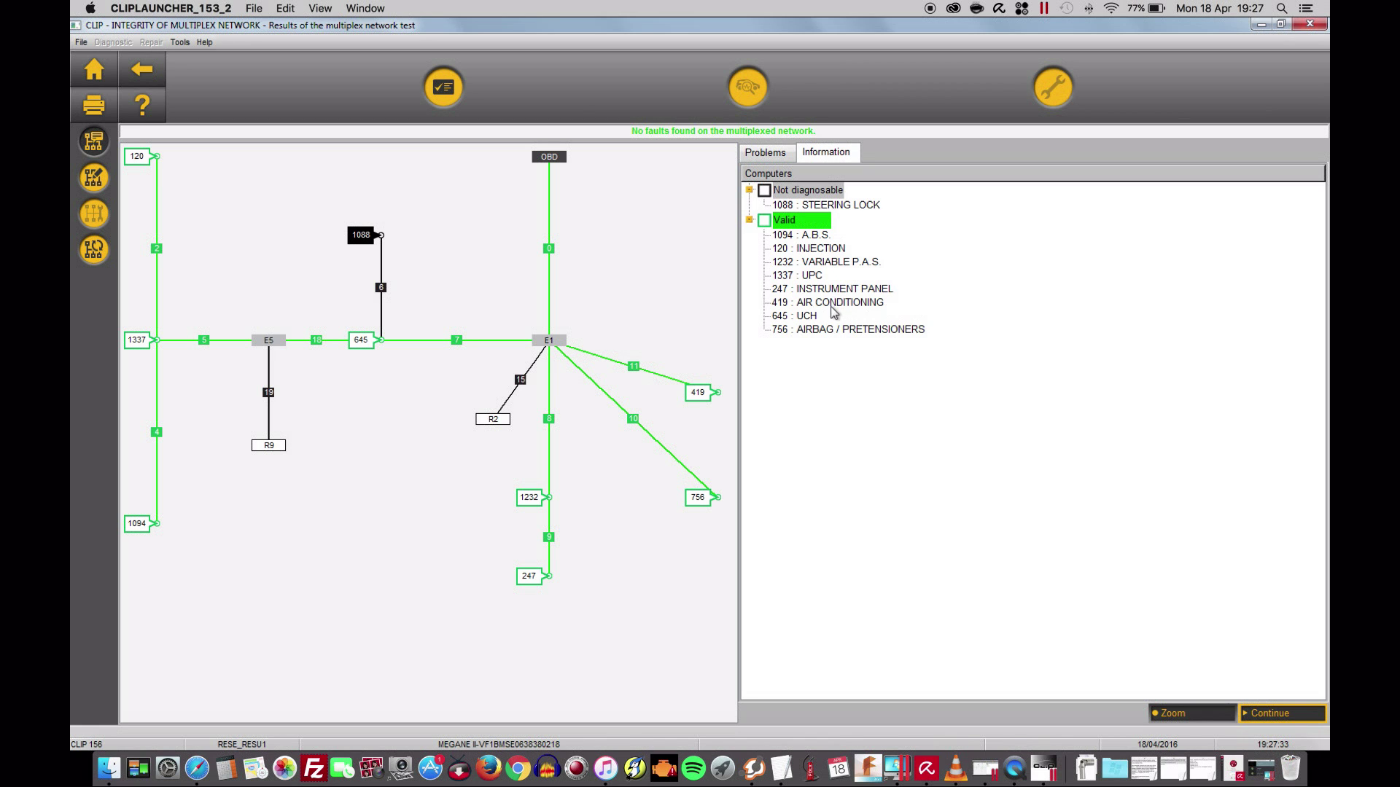
click(1282, 719)
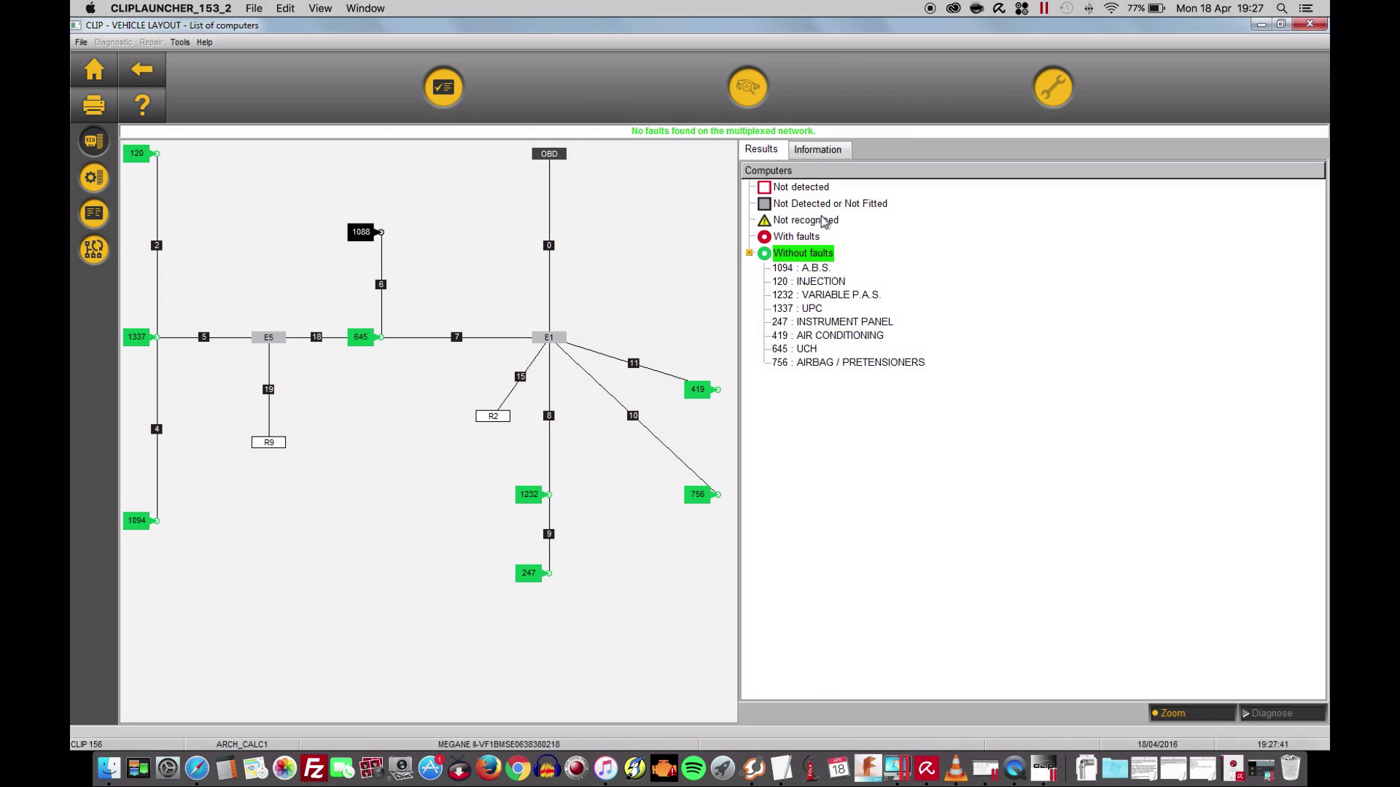
Step: Open the recording setup of the 120 Injection computer and expand the list of all parameters
click(818, 285)
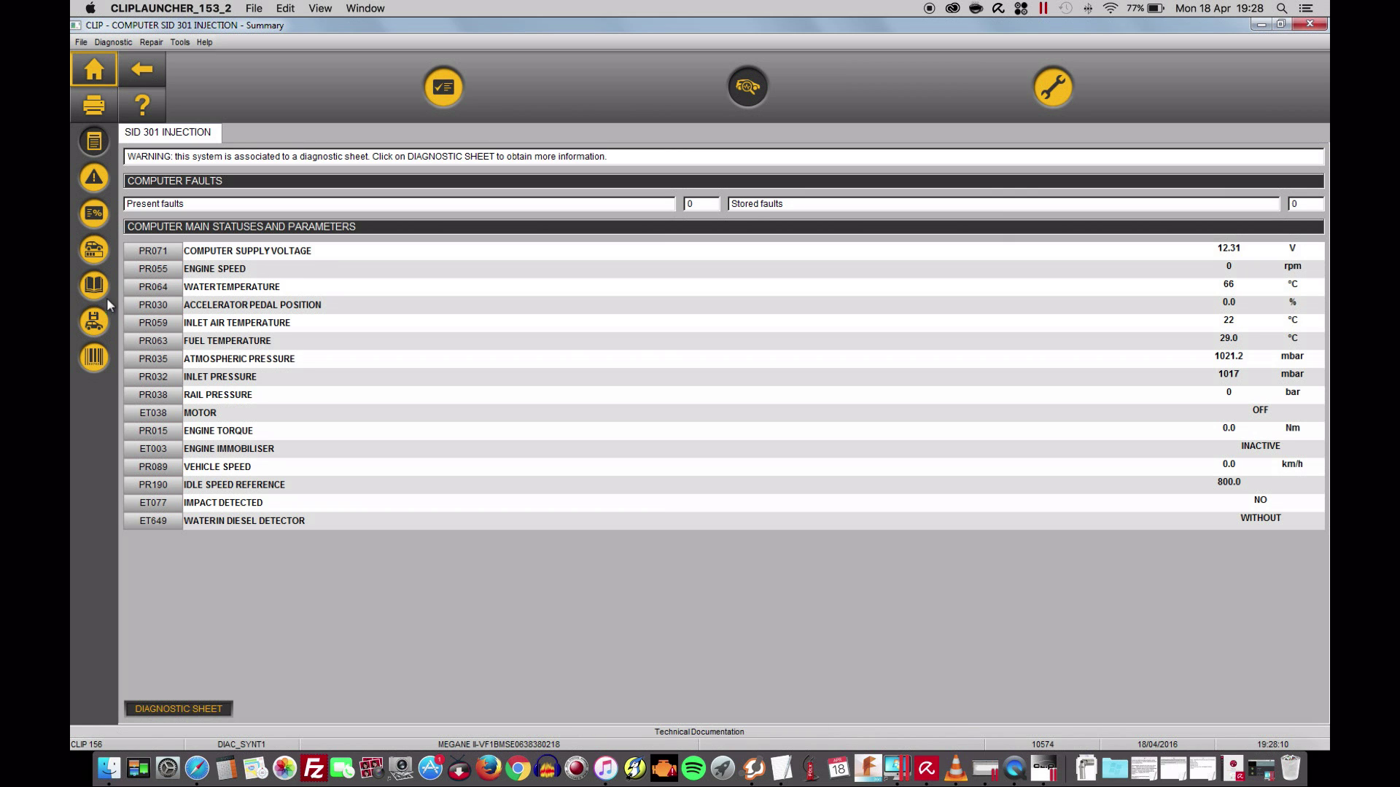
click(93, 326)
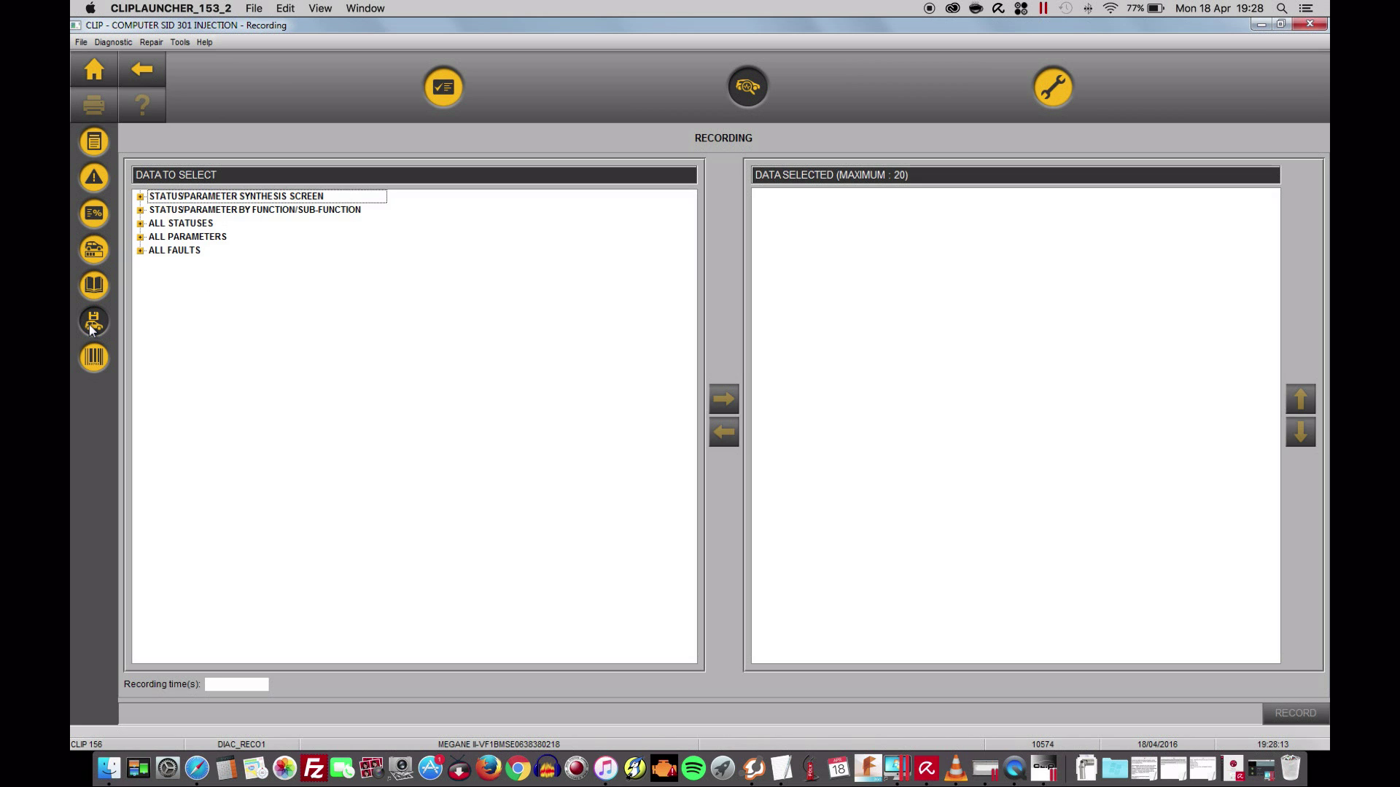
double_click(158, 240)
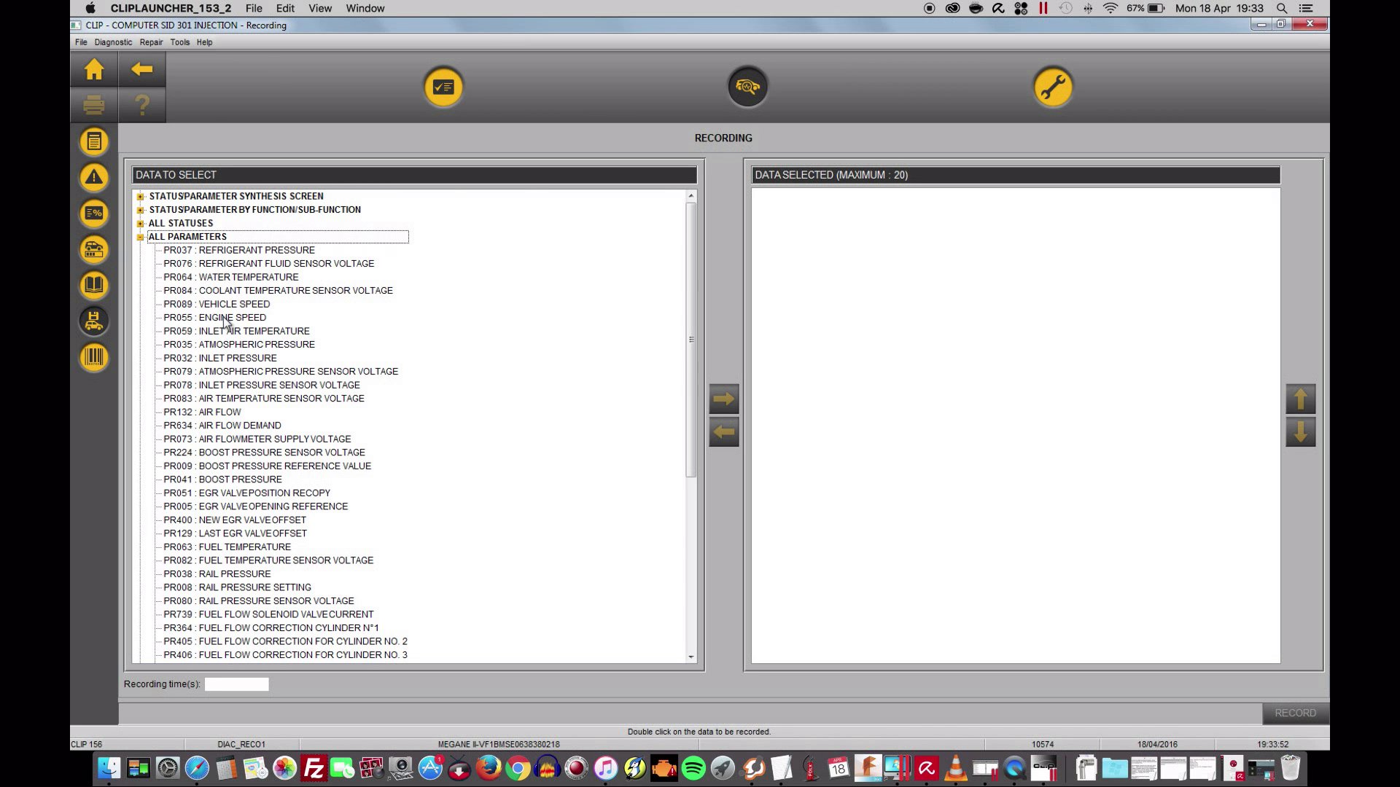
Step: Add PR055 Engine Speed, PR041 Boost Pressure and PR051 EGR Valve Position Recopy to the data selected for recording
click(226, 318)
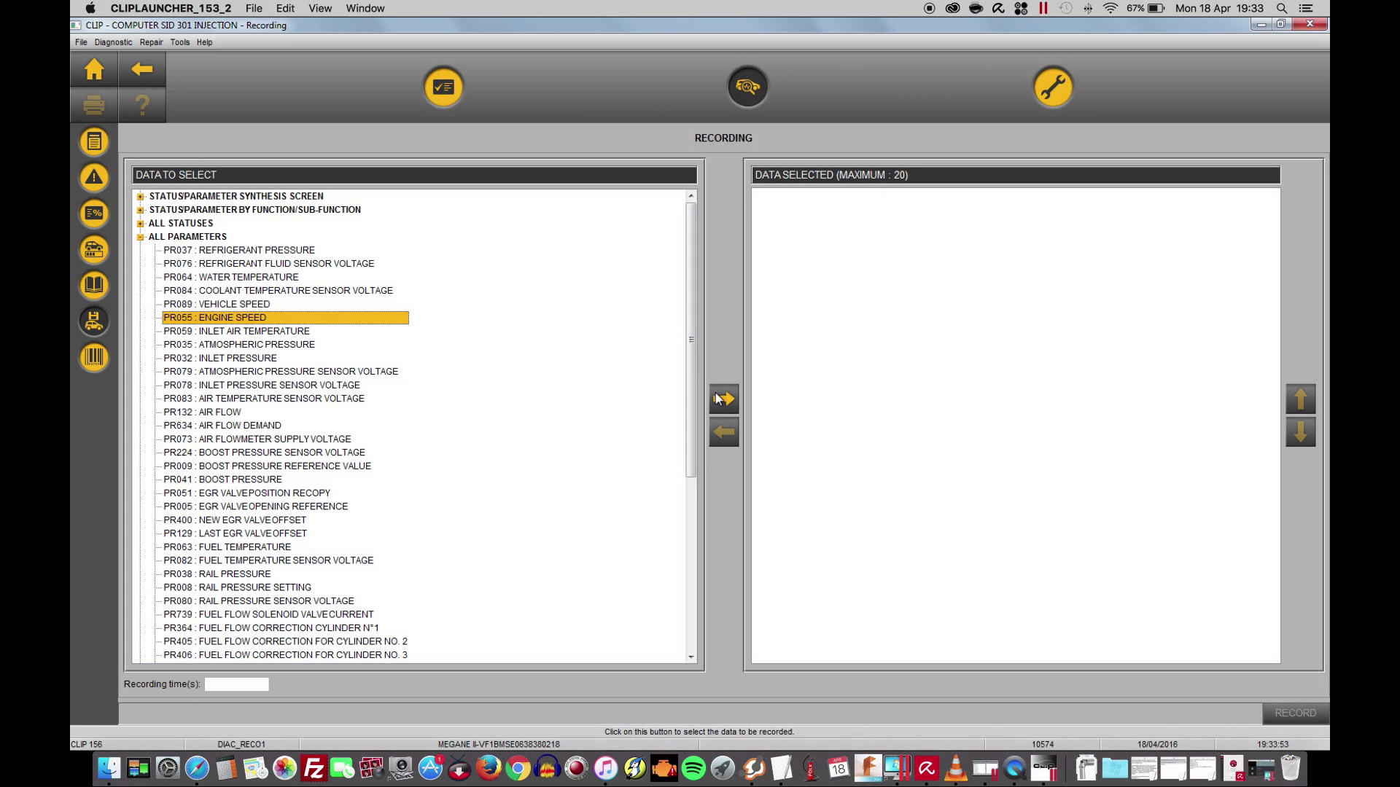
click(722, 398)
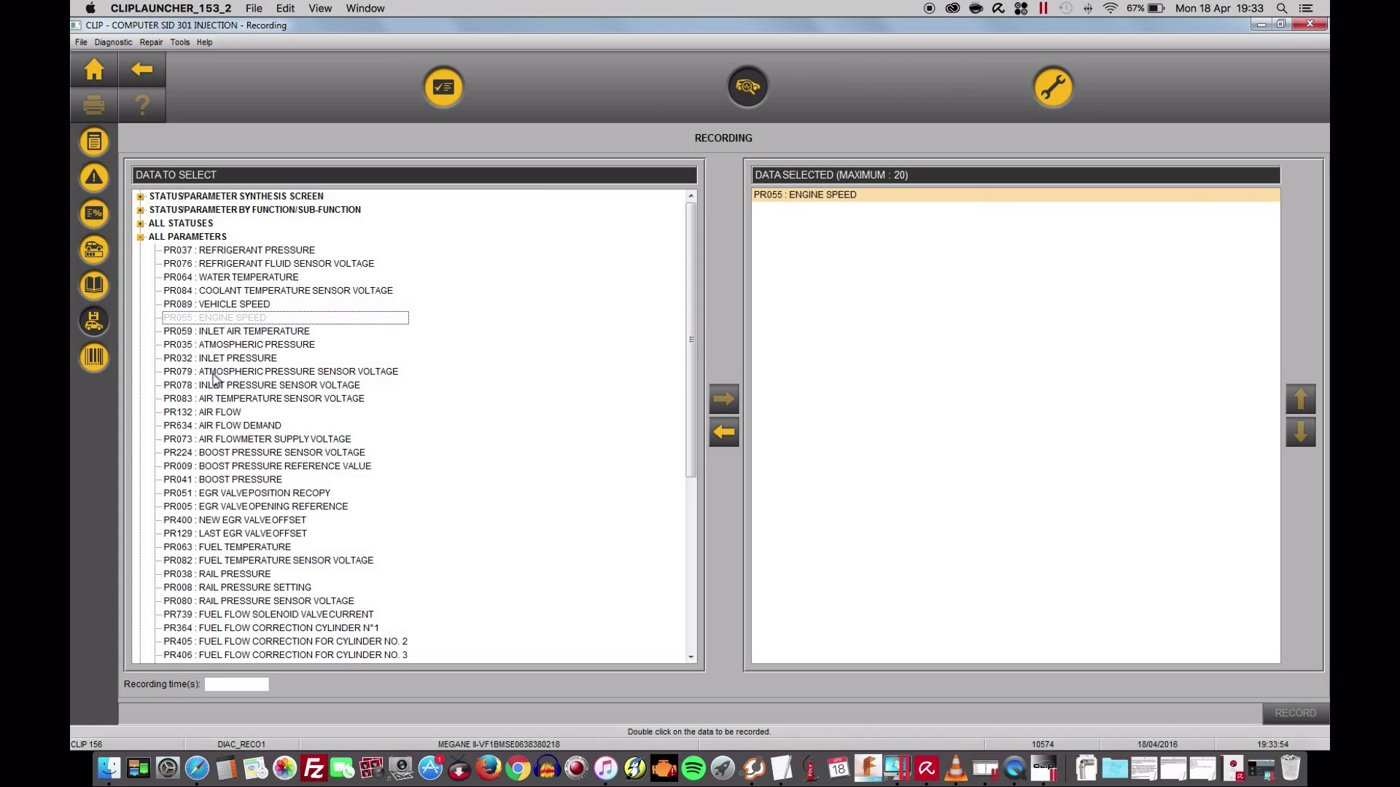
click(226, 480)
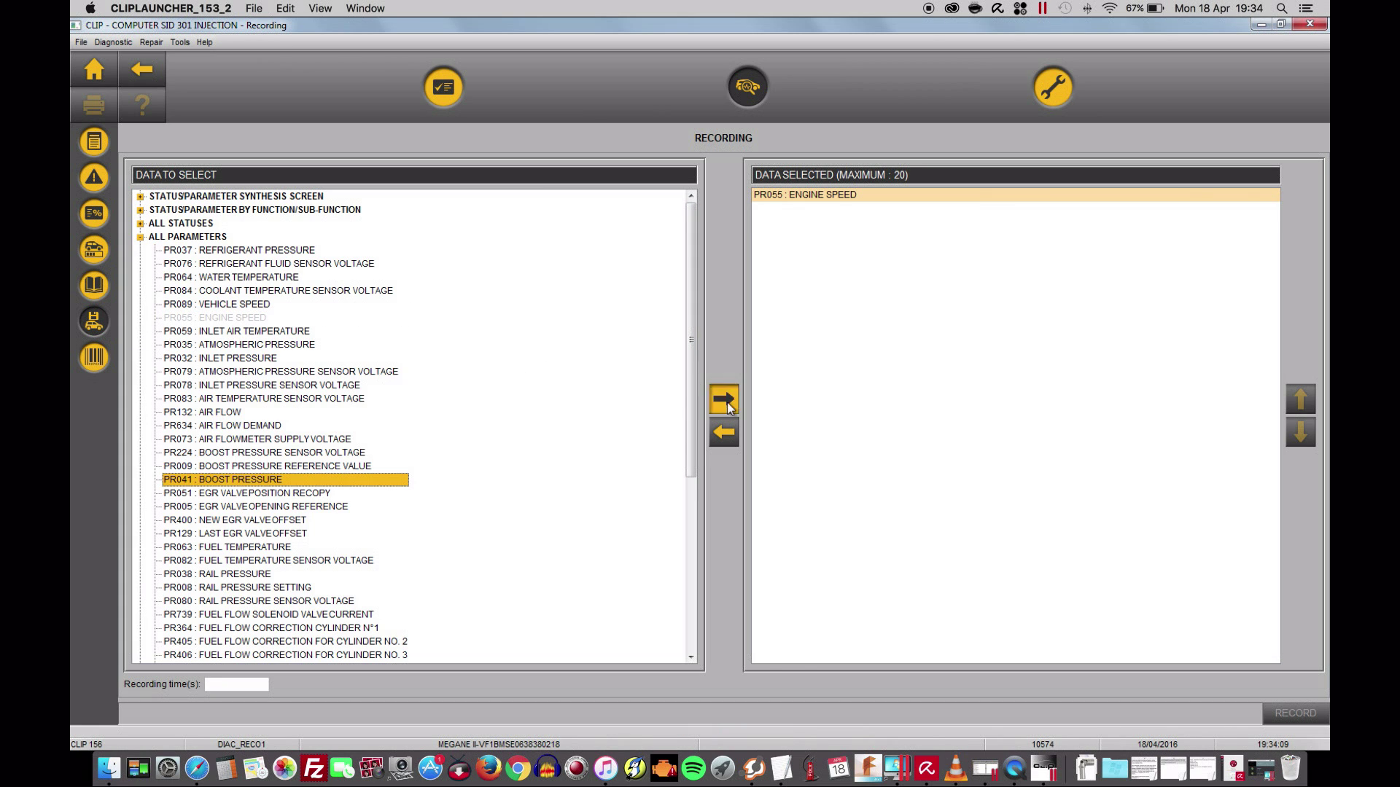
click(724, 399)
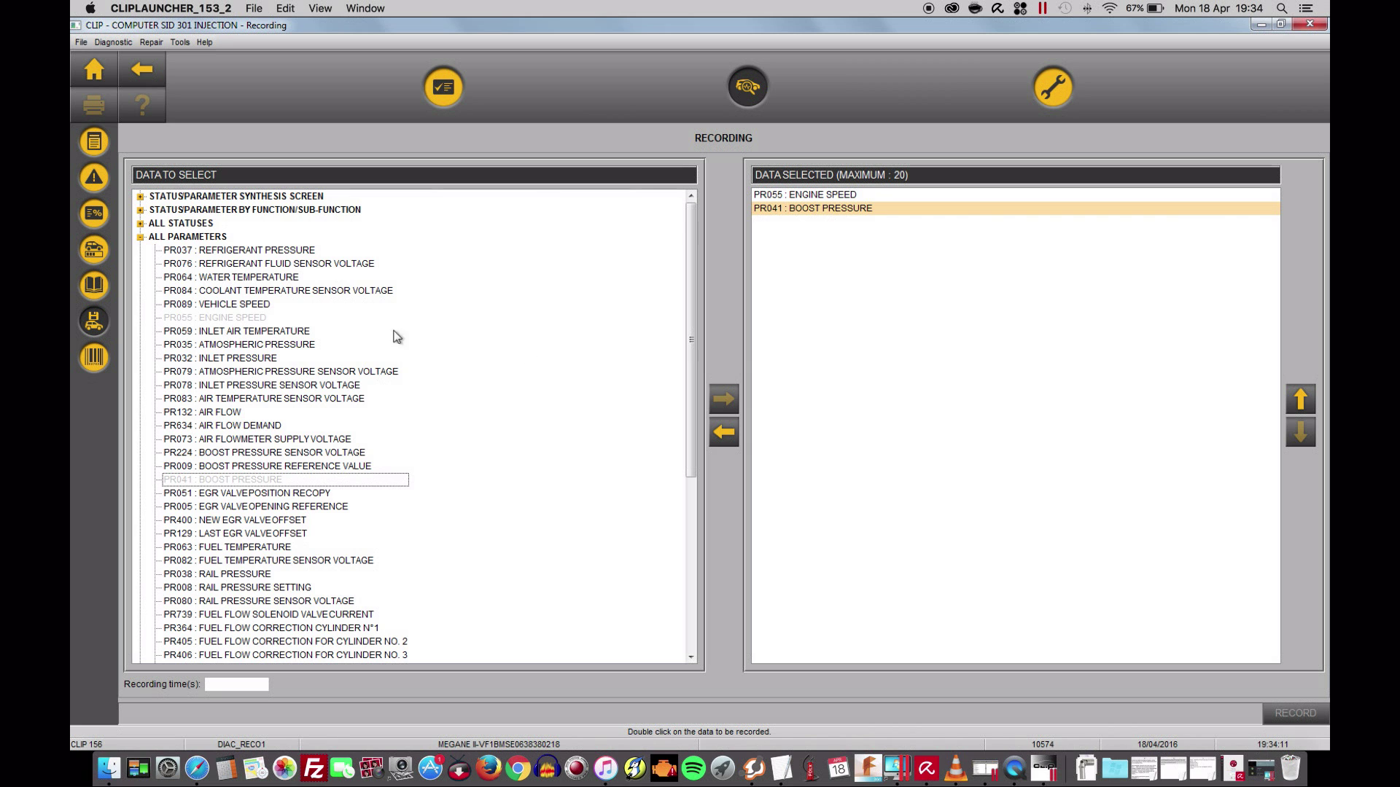
scroll(283, 569, down, 5)
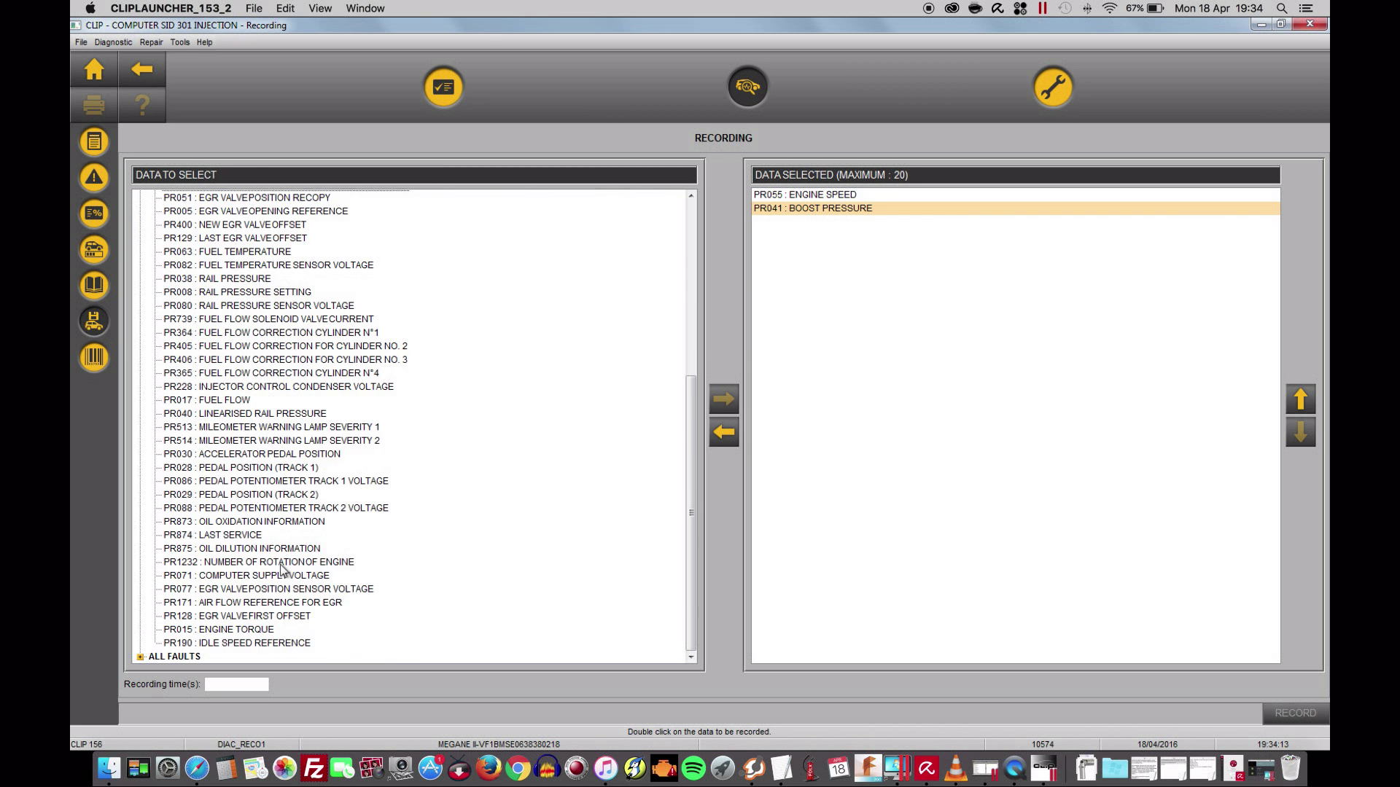
scroll(280, 540, up, 5)
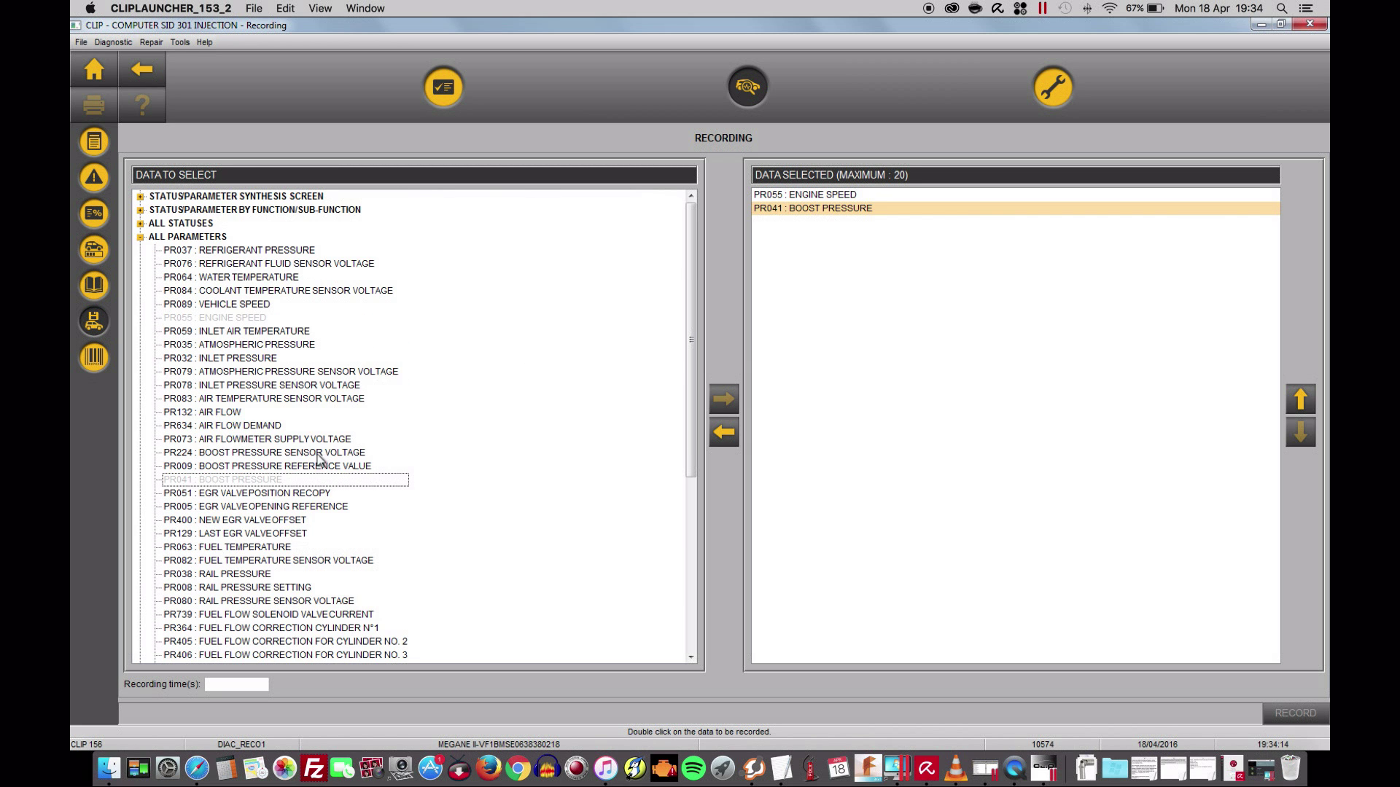
click(270, 495)
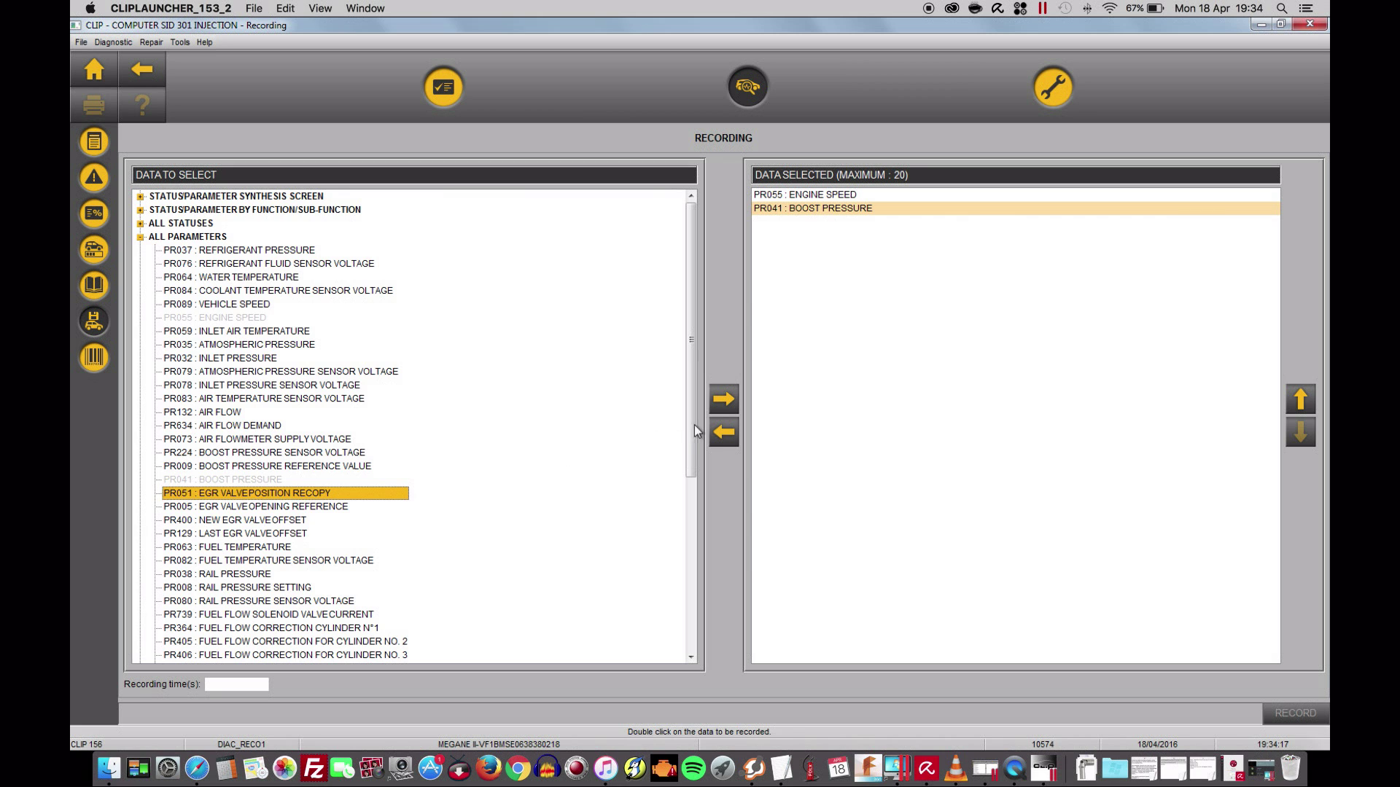
click(718, 405)
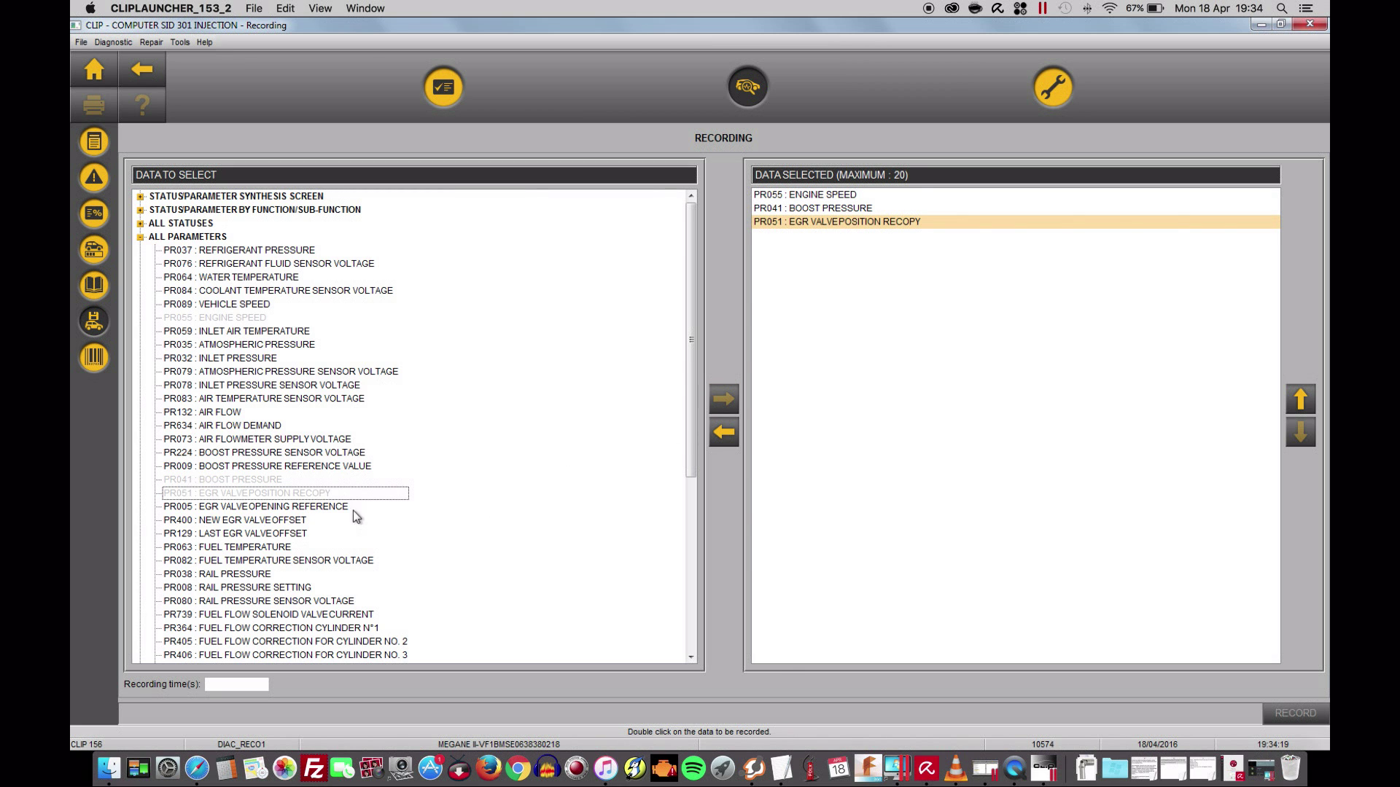
Step: Add the fuel flow corrections for cylinders 1 to 4 (PR364, PR405, PR406, PR365) to the data selected for recording
scroll(345, 520, down, 7)
scroll(344, 521, up, 1)
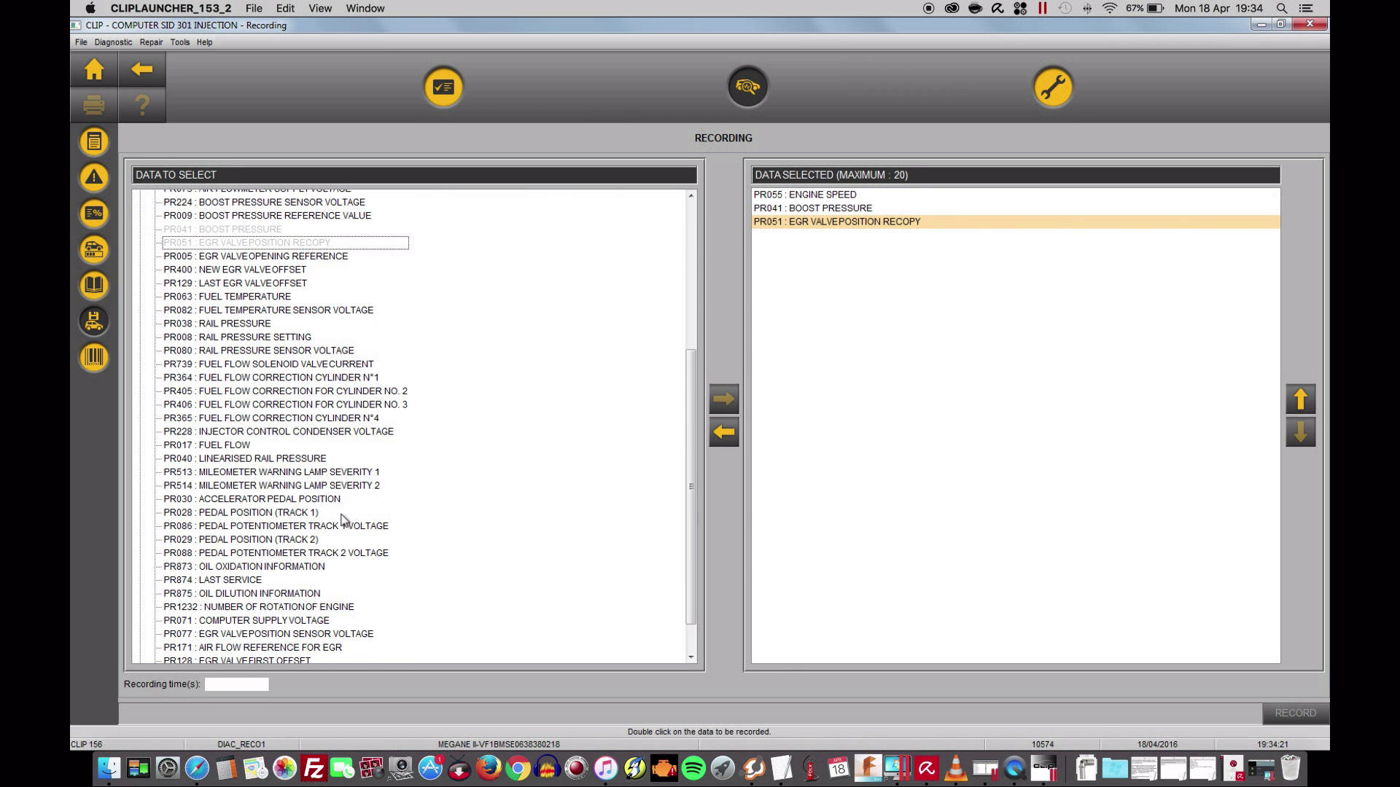
click(351, 379)
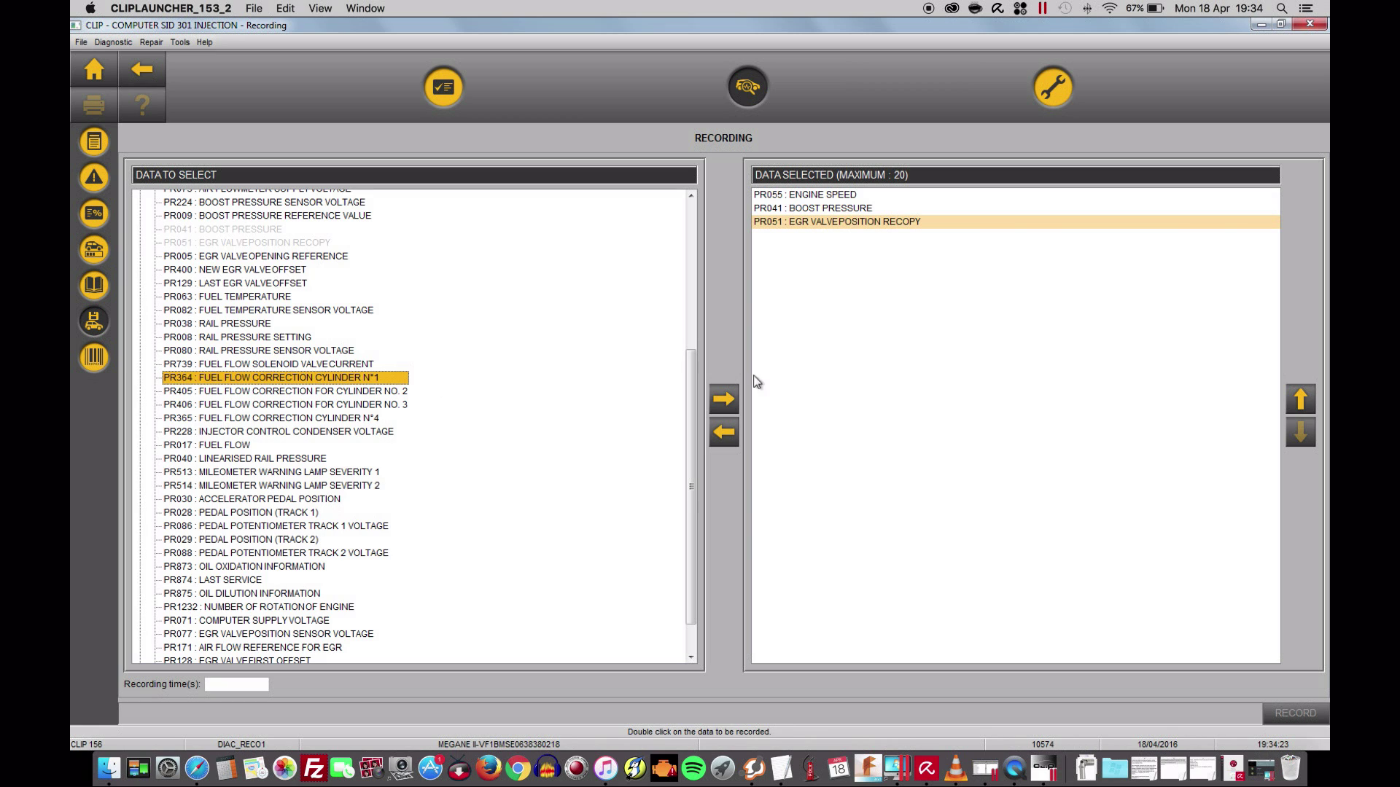
click(727, 403)
click(399, 393)
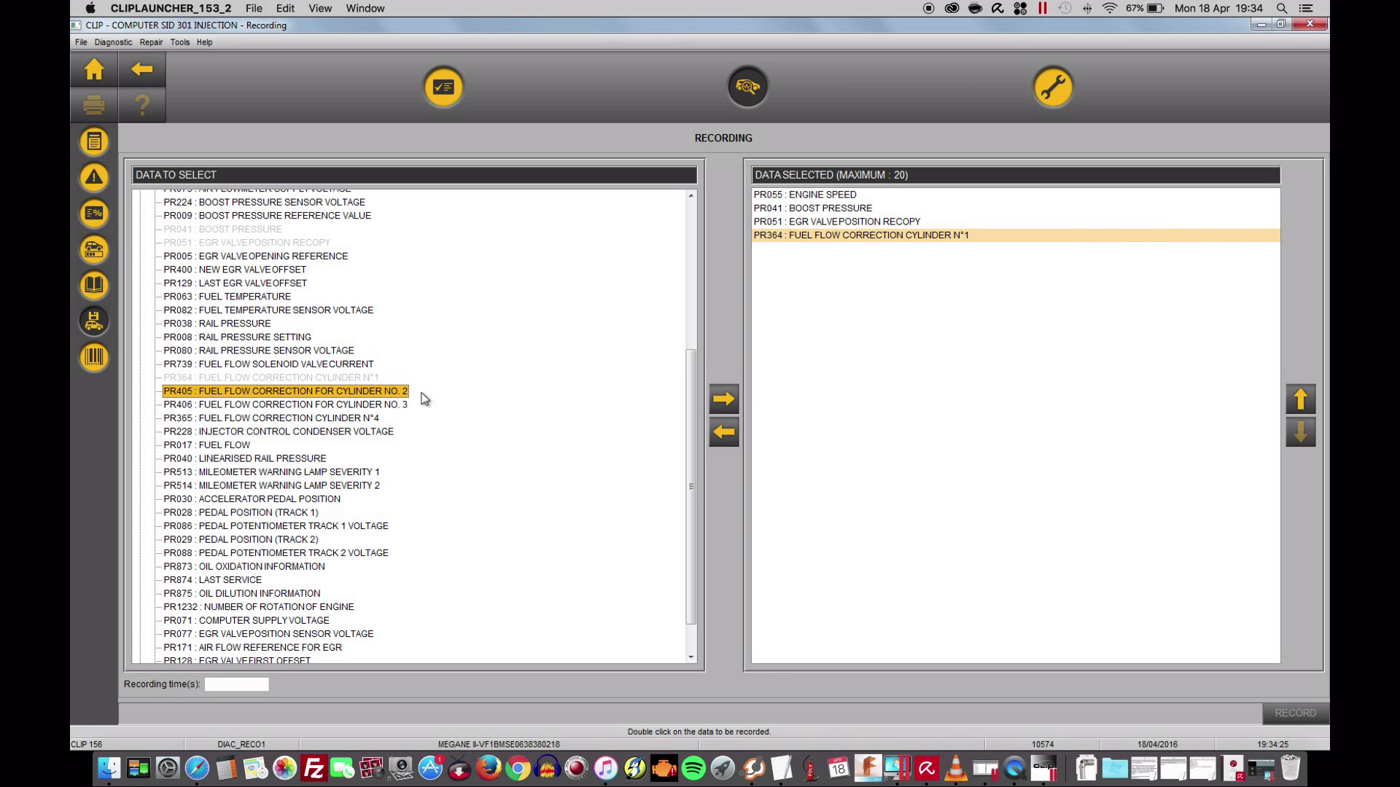
click(723, 398)
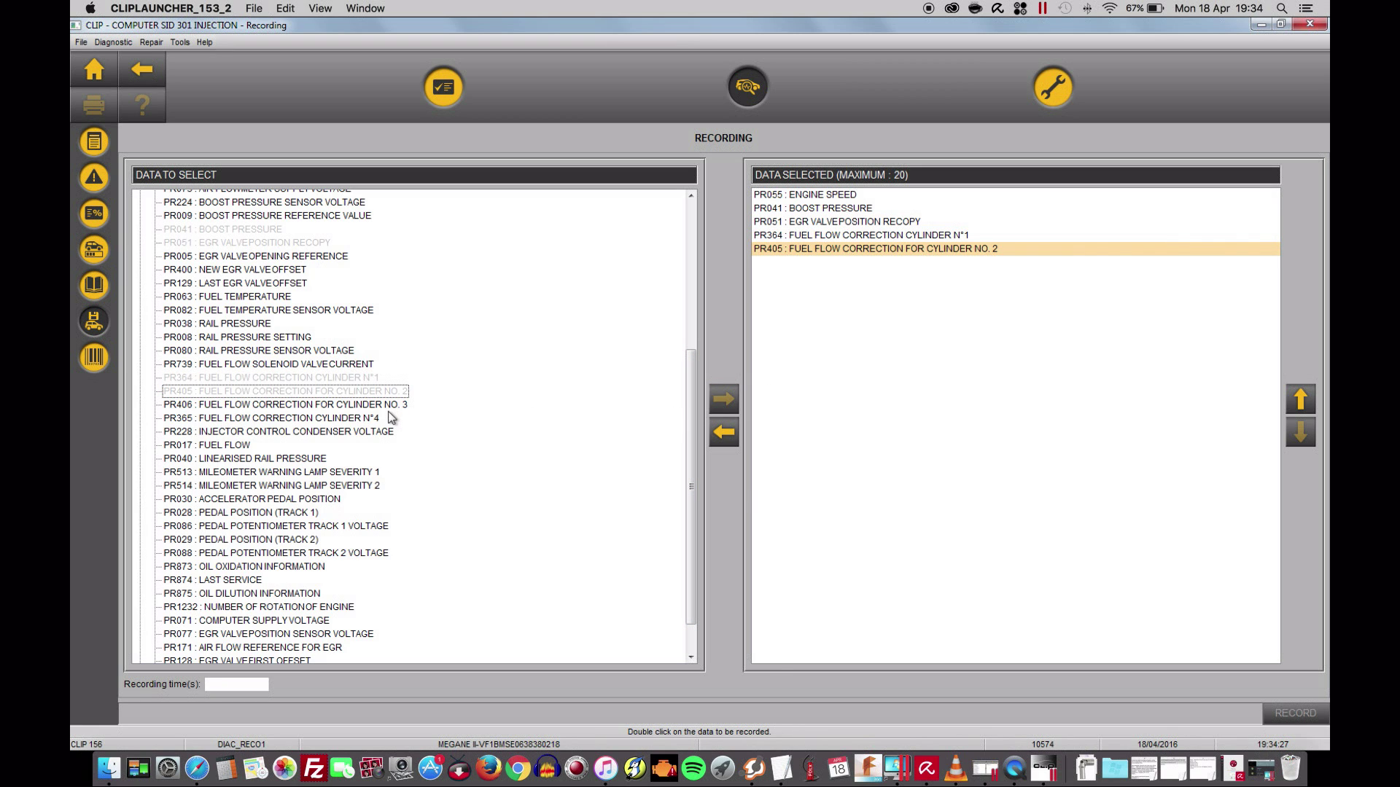
click(397, 406)
click(723, 399)
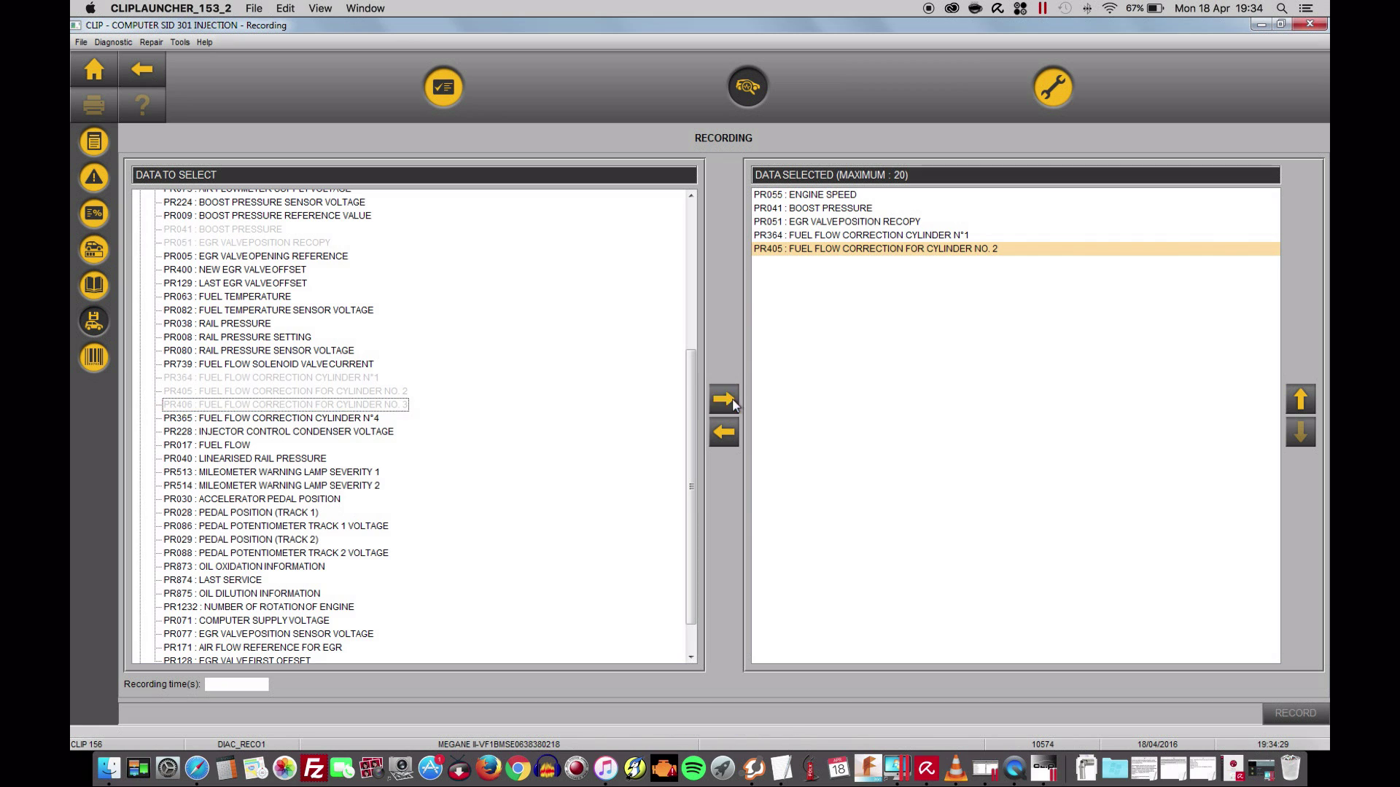
click(361, 418)
click(725, 399)
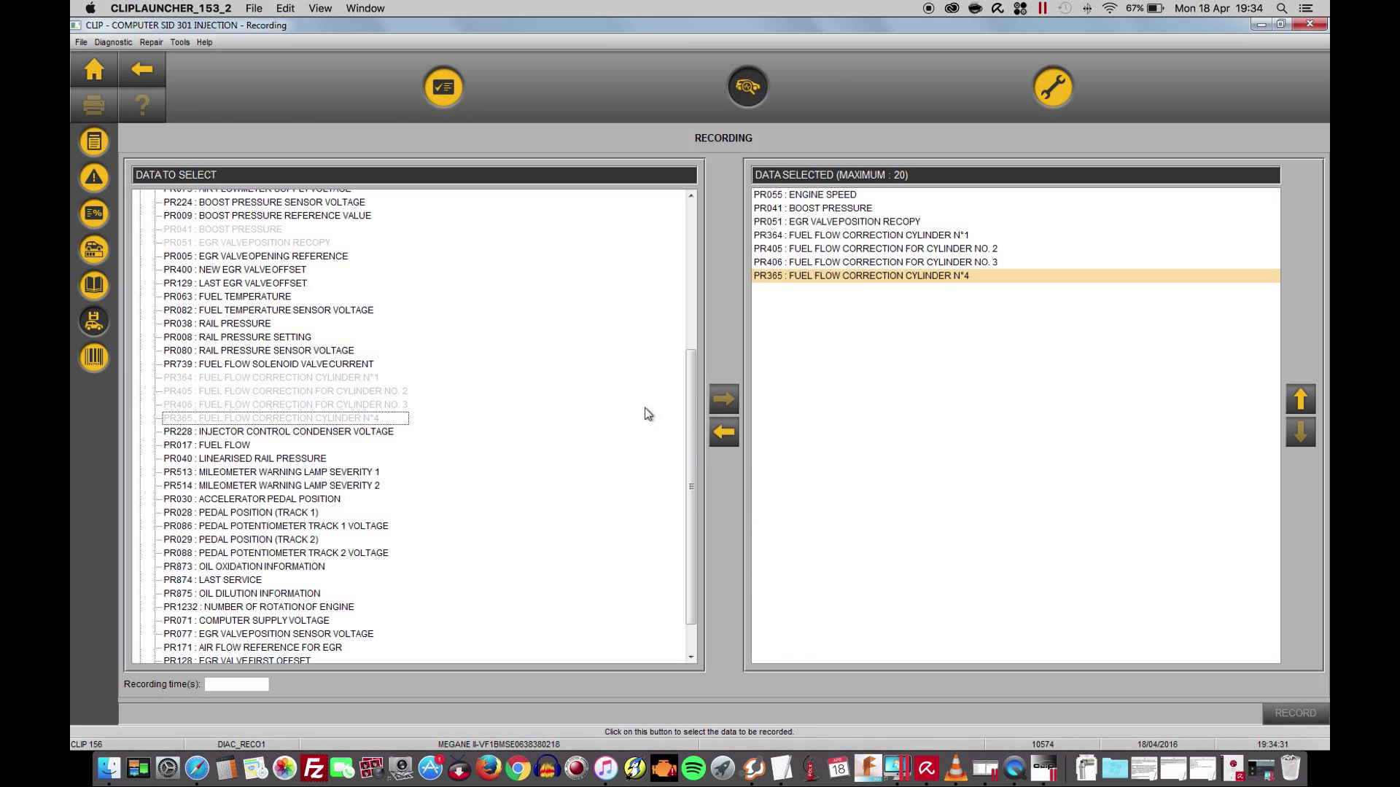
Step: Add PR030 Accelerator Pedal Position to the selected data and move it to the first place in the list
click(295, 499)
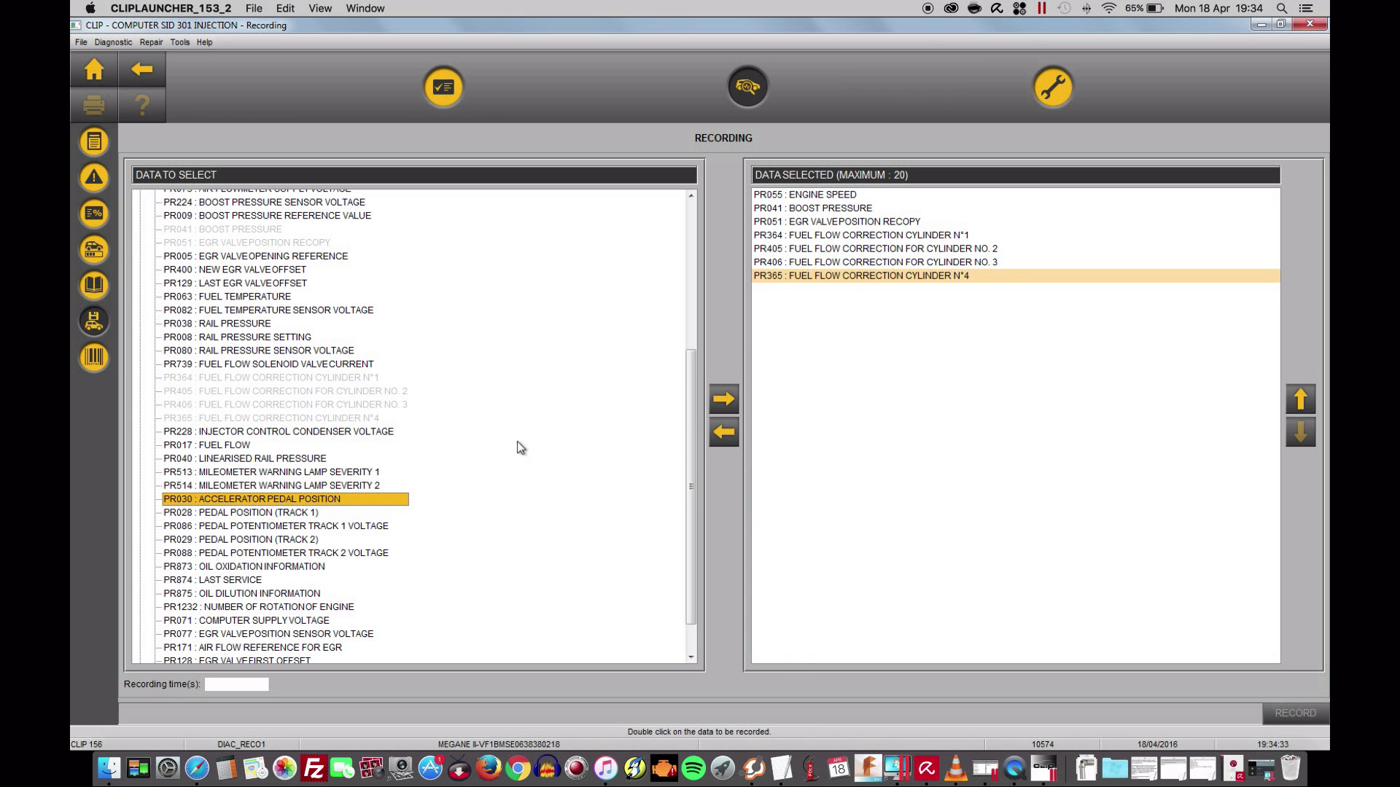
click(724, 403)
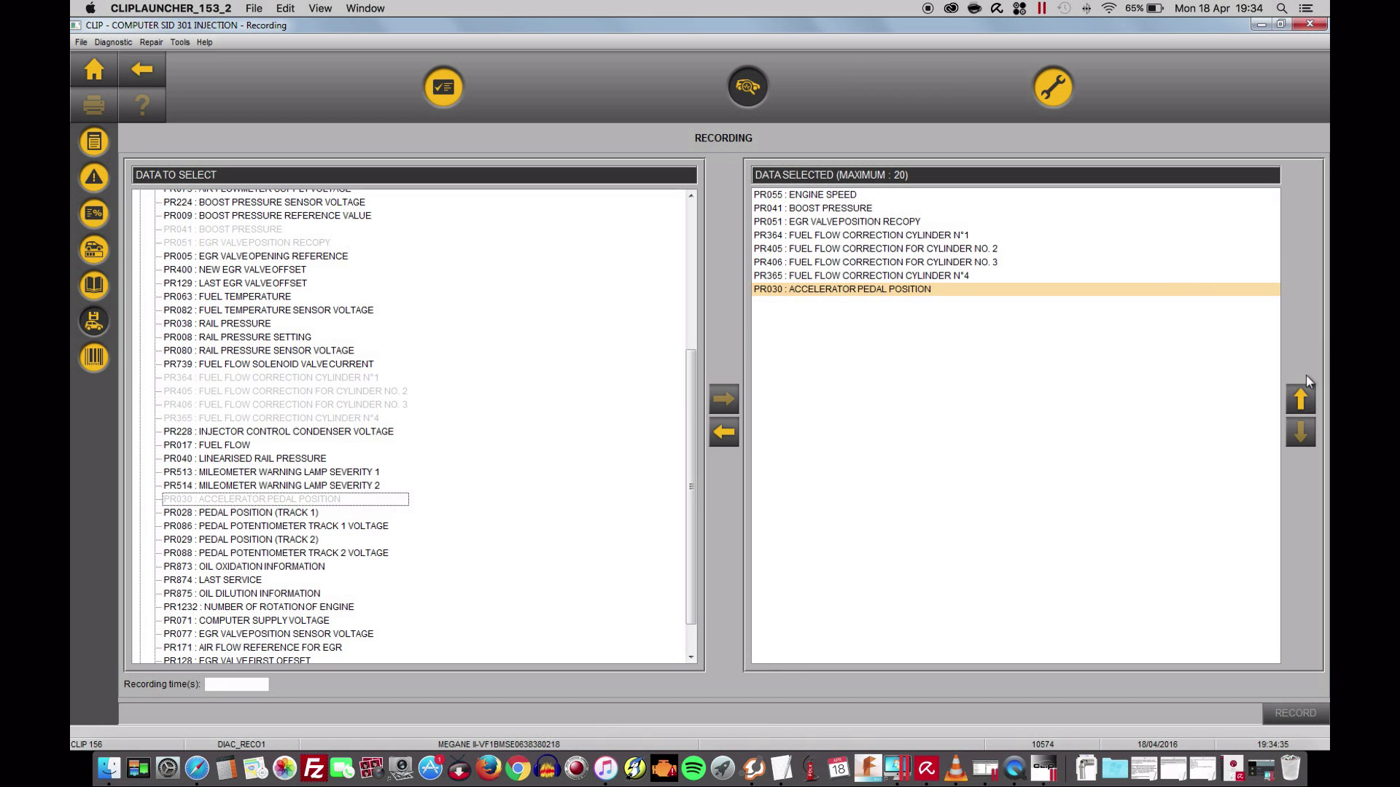
click(1302, 398)
click(1302, 398)
click(1301, 398)
click(1302, 398)
click(1301, 398)
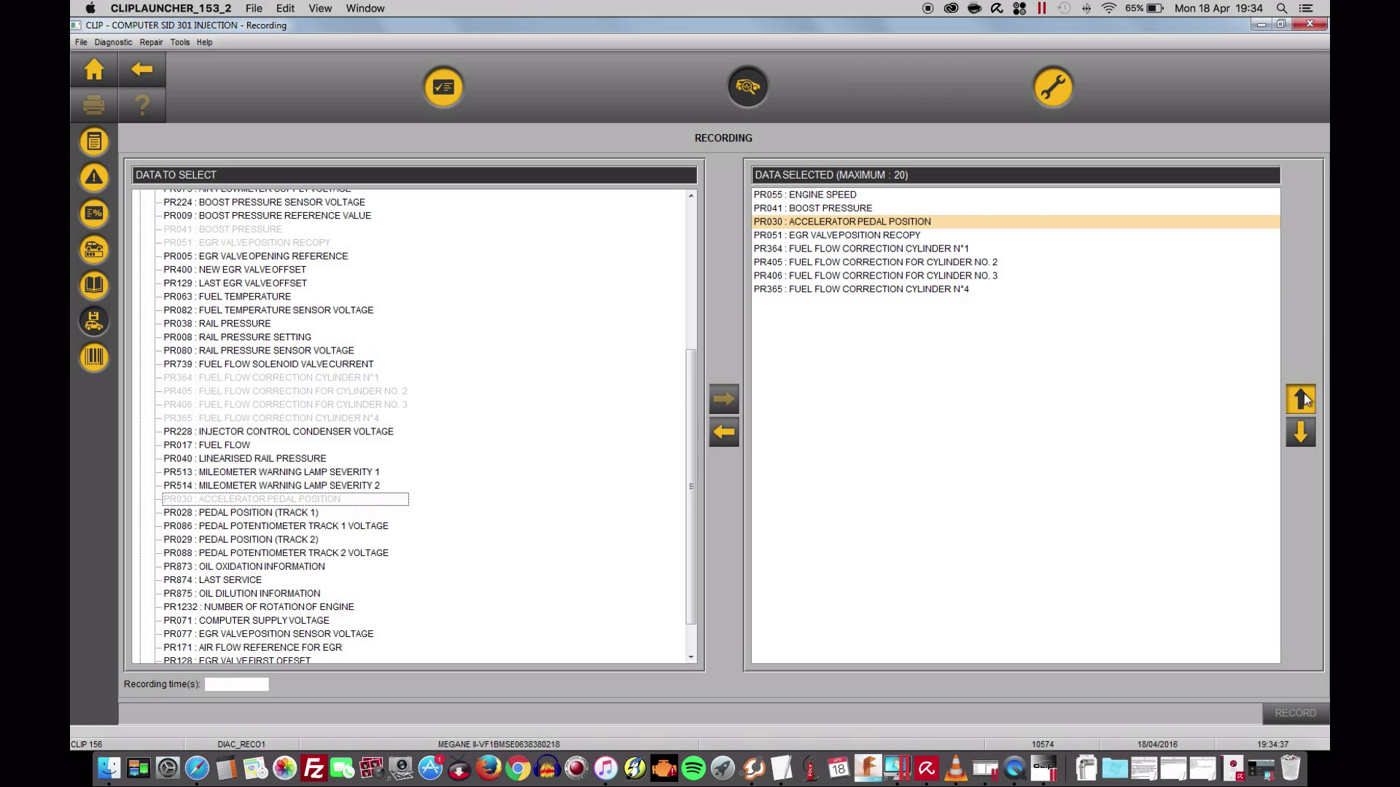
click(1302, 398)
click(1301, 398)
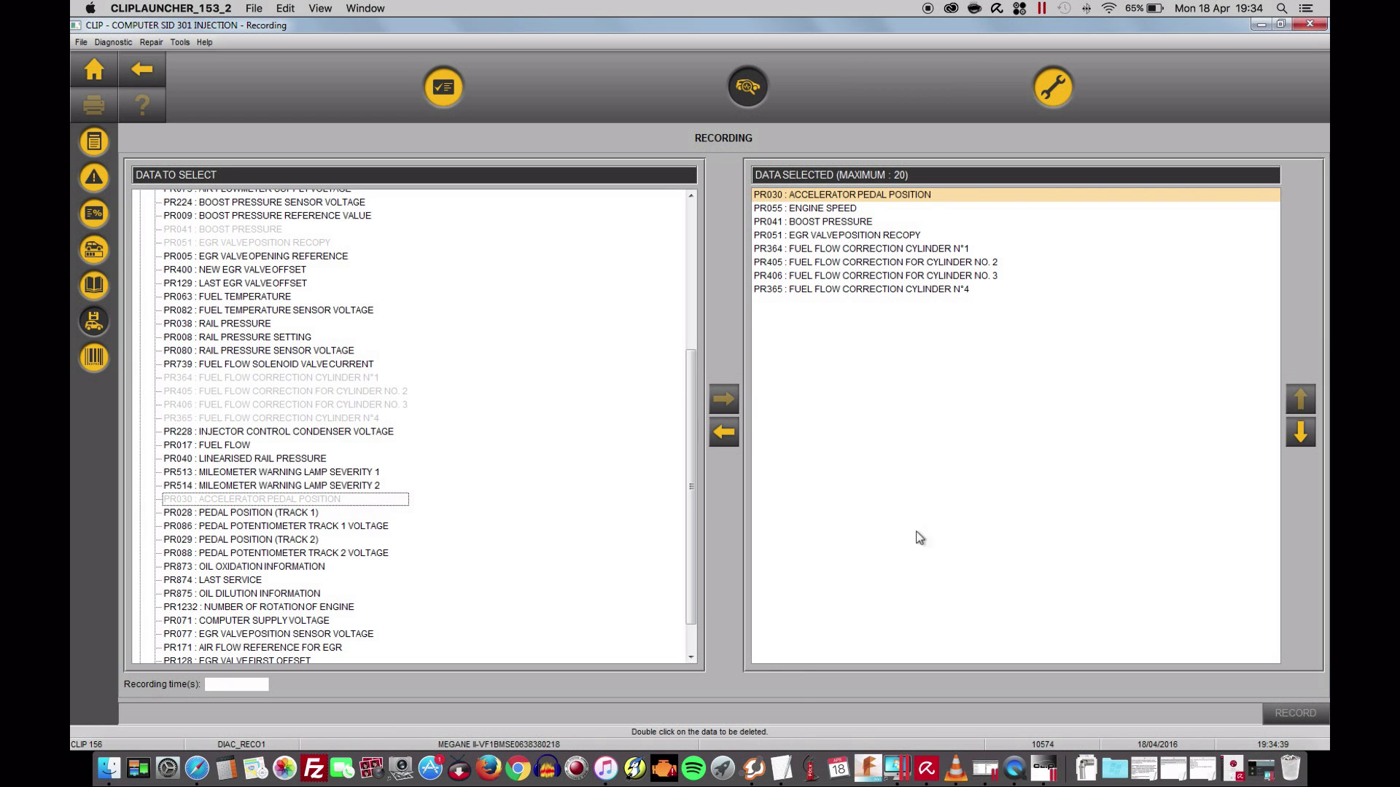
Step: Set the recording time to 300 s and start recording the selected injection parameters
click(242, 684)
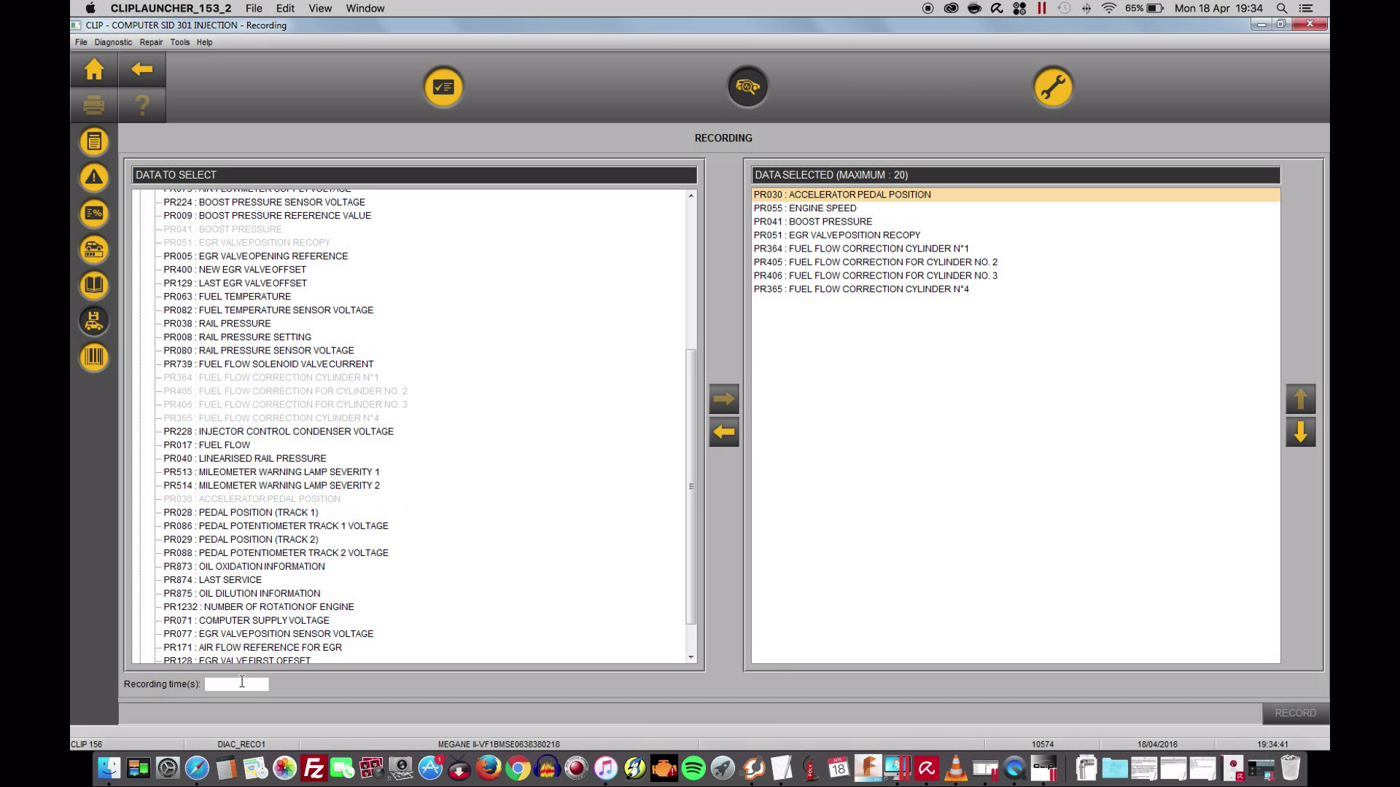
text(300)
click(1265, 711)
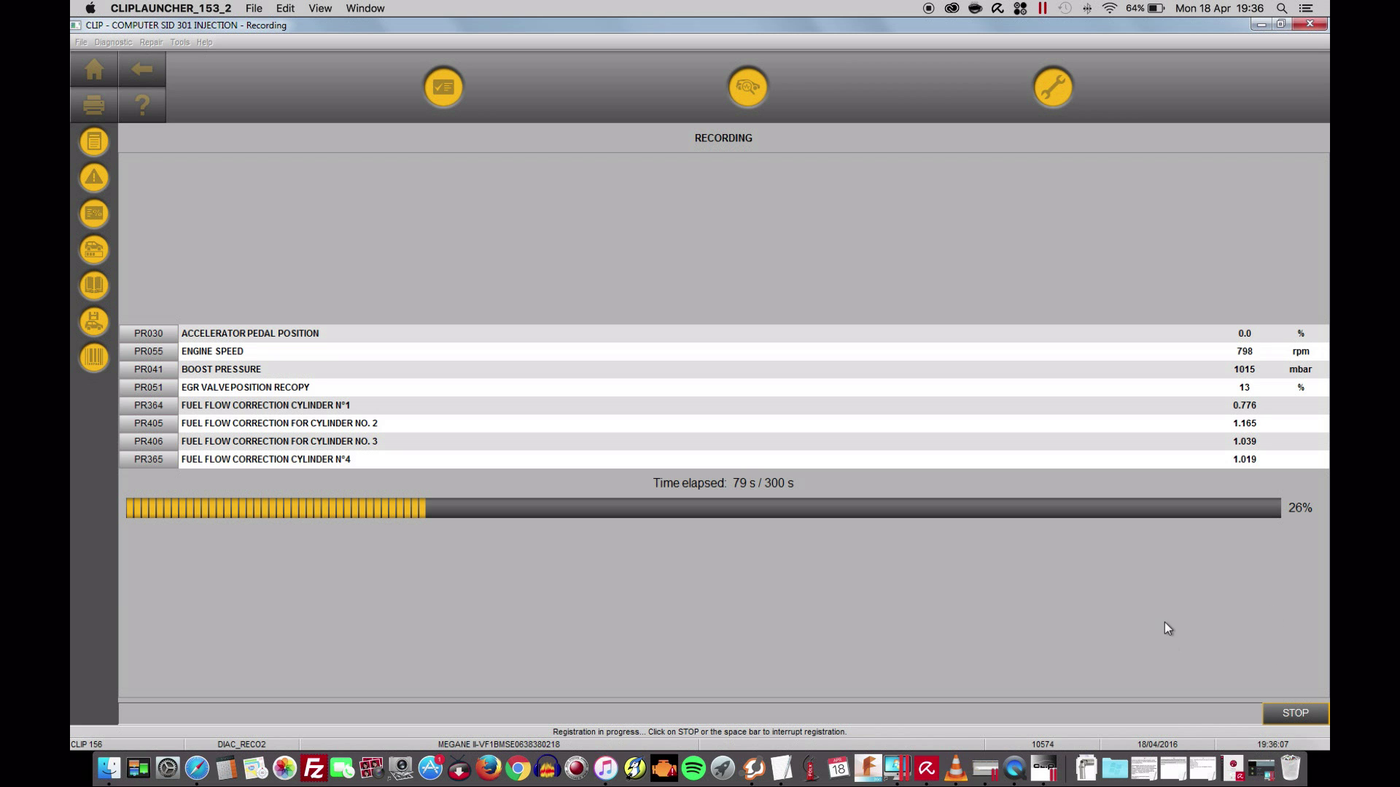
Step: Stop the running recording, save its results to a file and close the save notice
click(1301, 714)
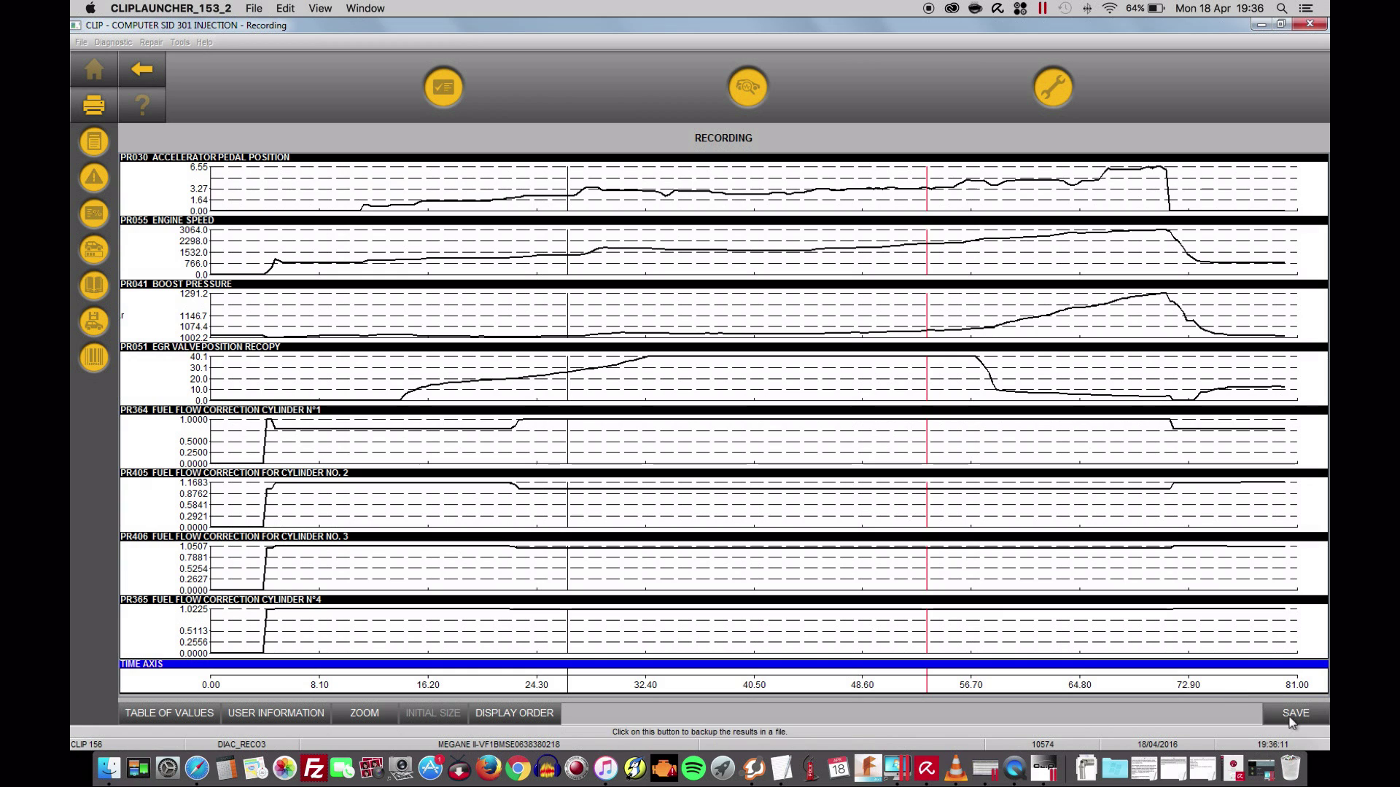
click(1293, 716)
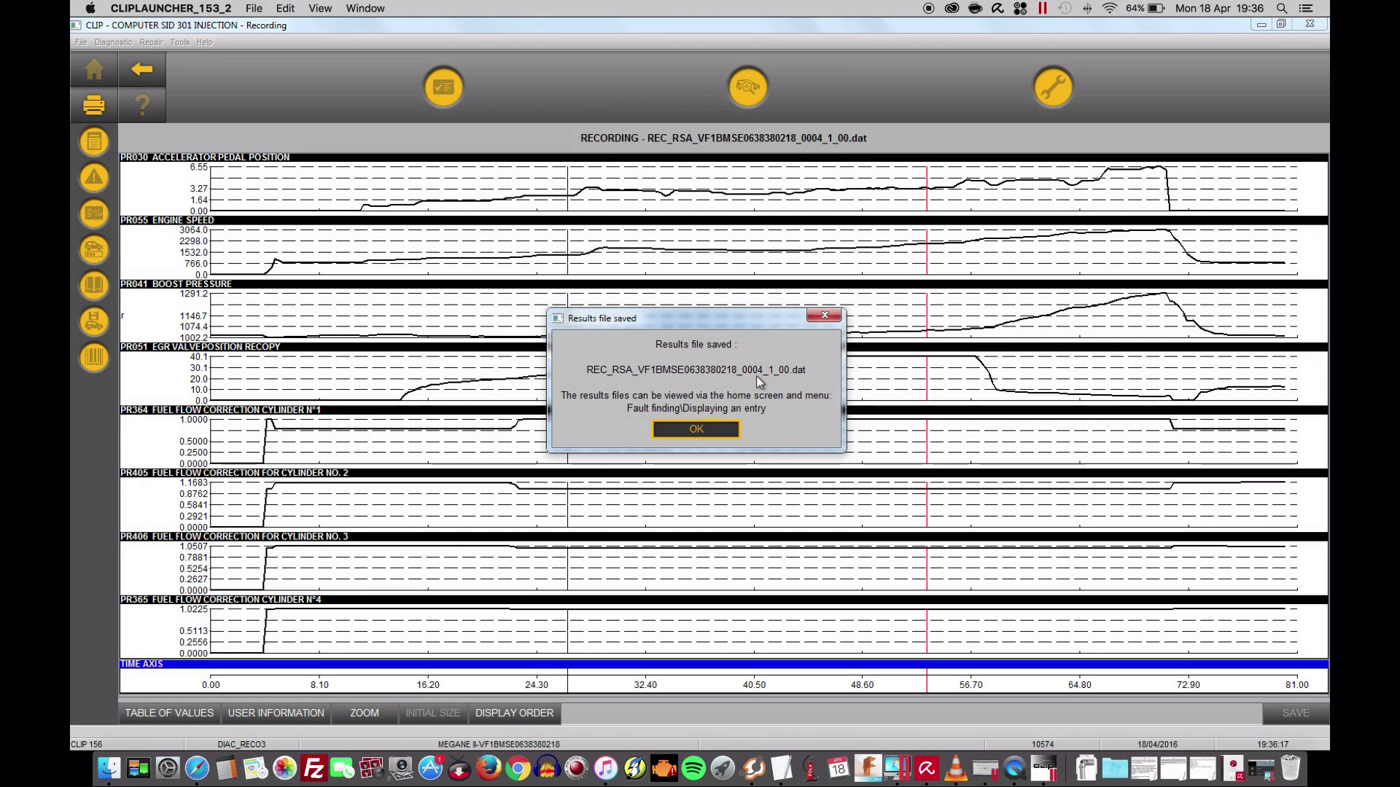
click(695, 431)
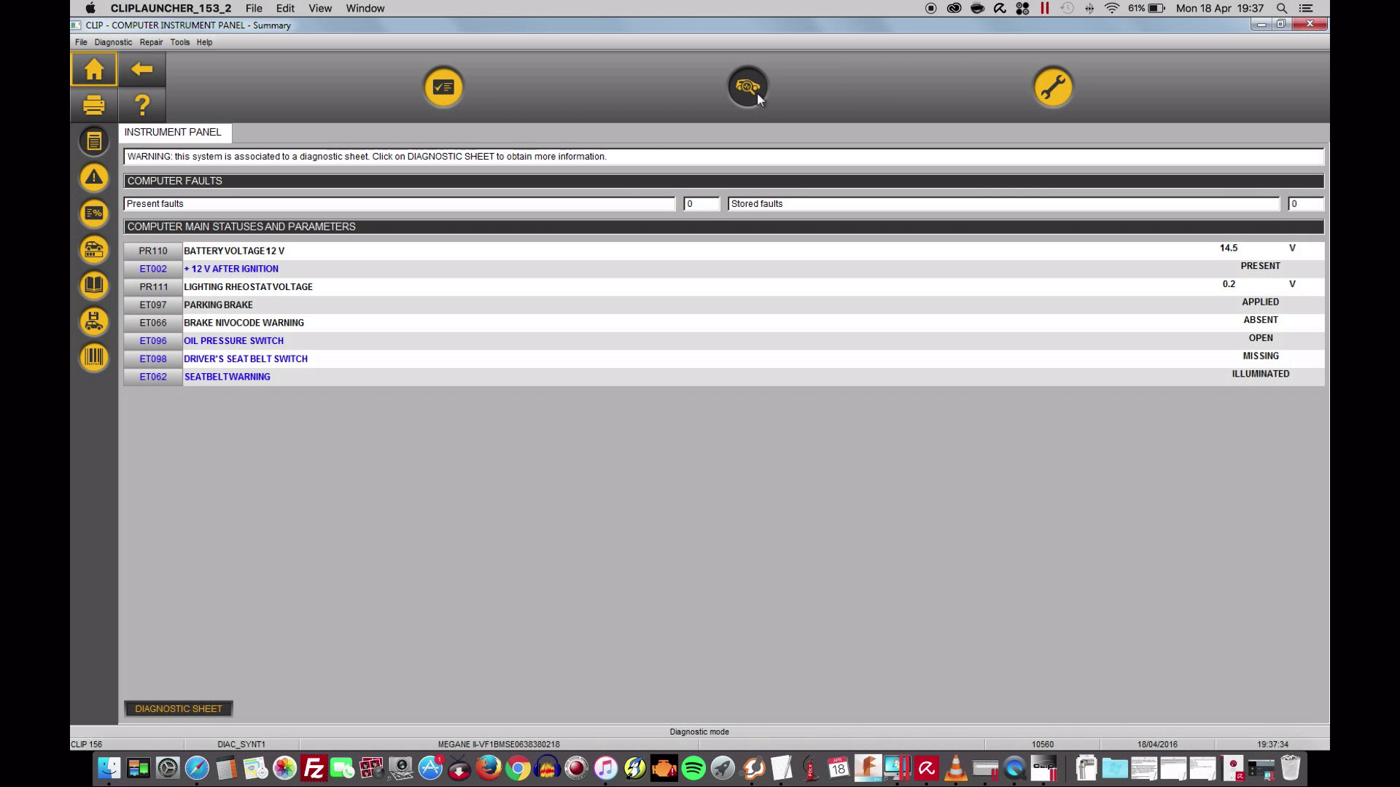
Step: View the instrument panel computer's configuration readings and return to its diagnostic summary
click(1053, 87)
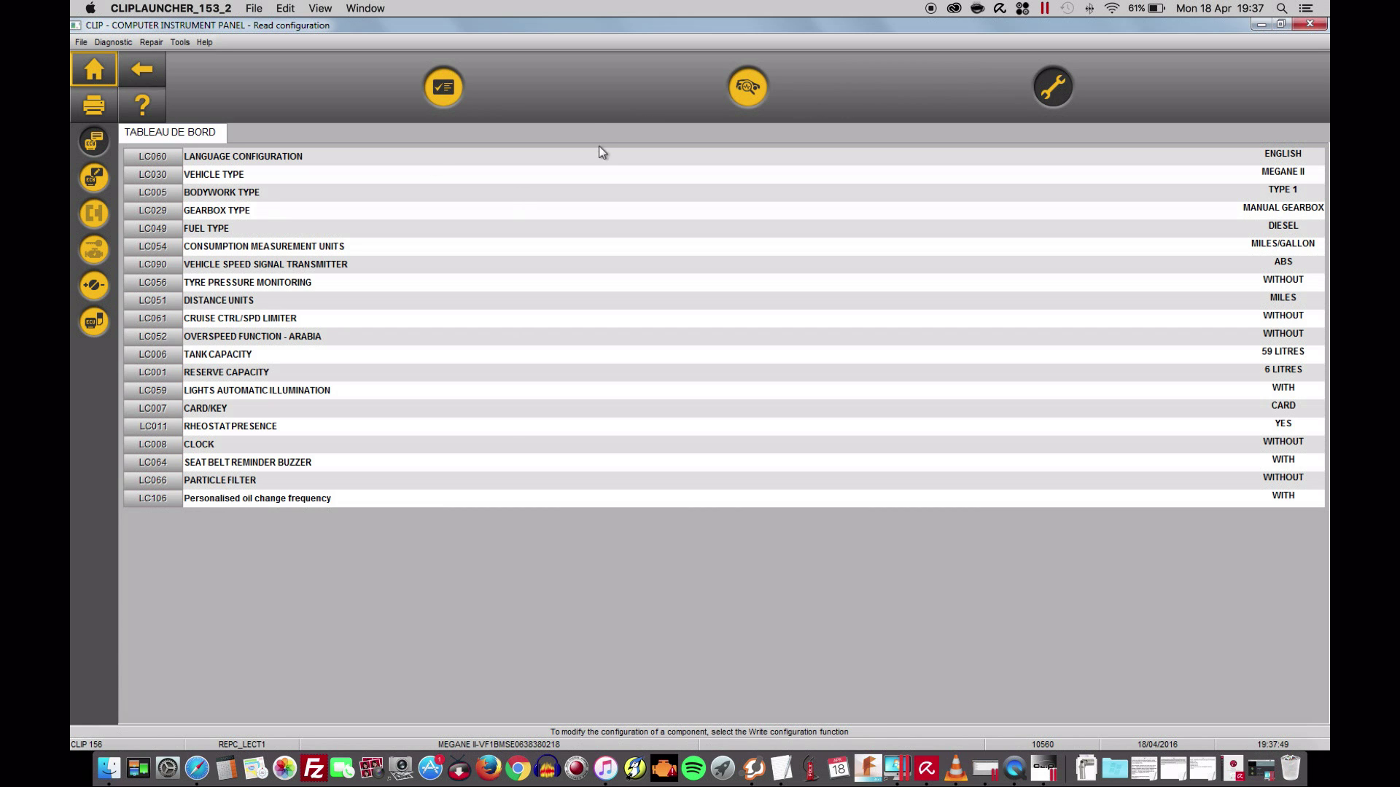
click(744, 91)
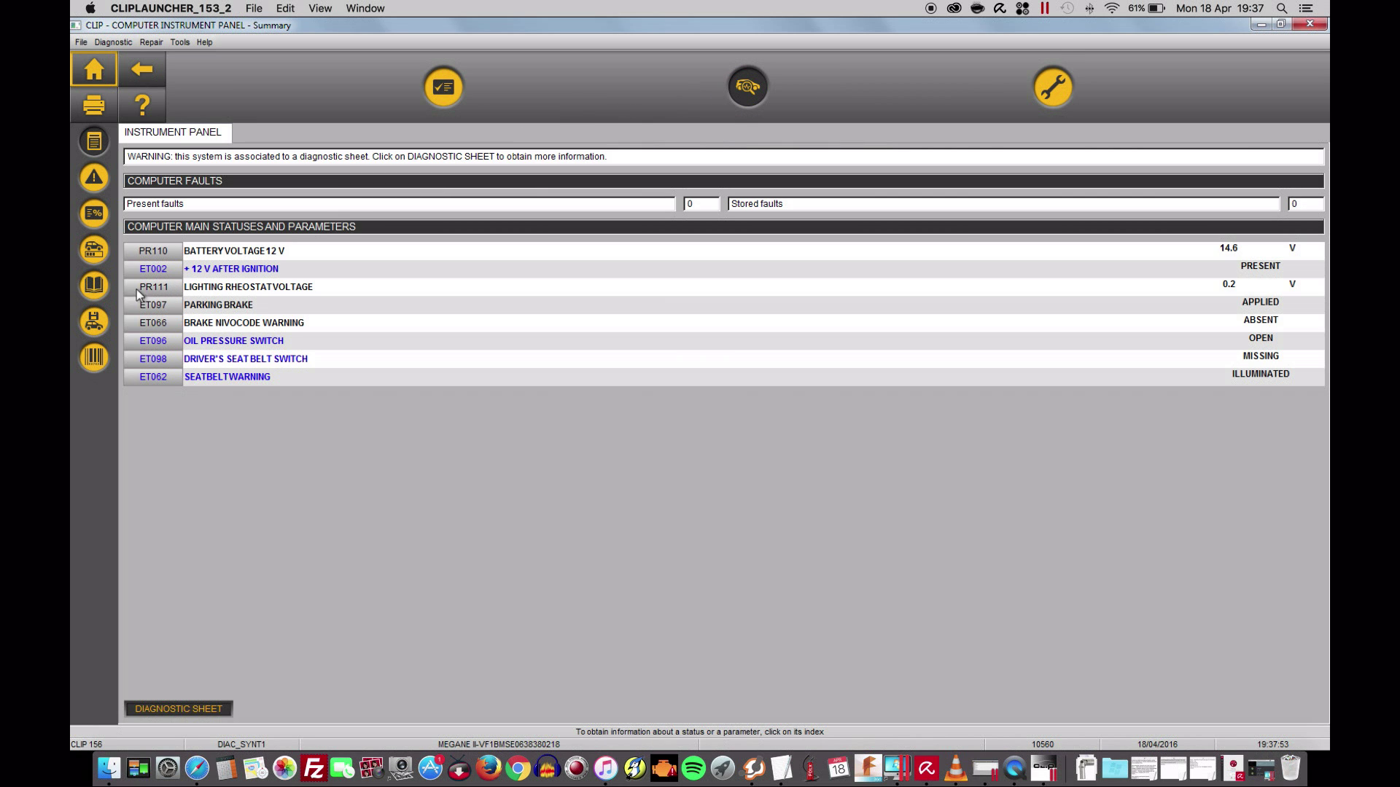